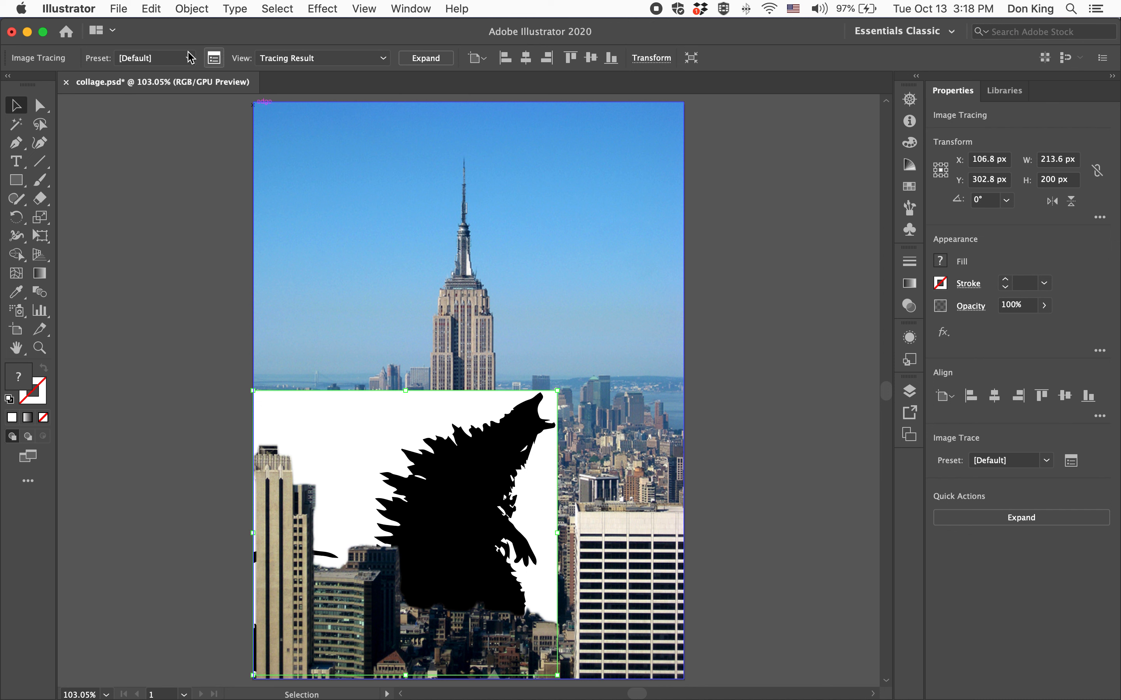
Apply the 6 Colors preset to the monster image trace, keeping its palette at Limited.
left_click(214, 58)
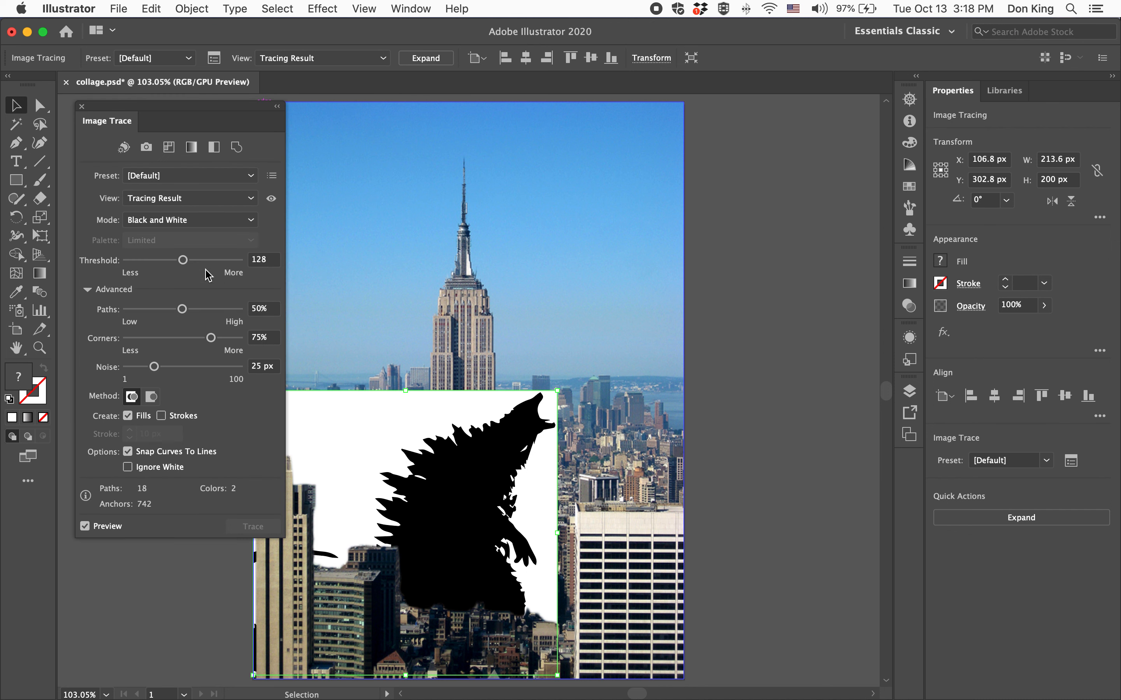
left_click(220, 177)
left_click(187, 282)
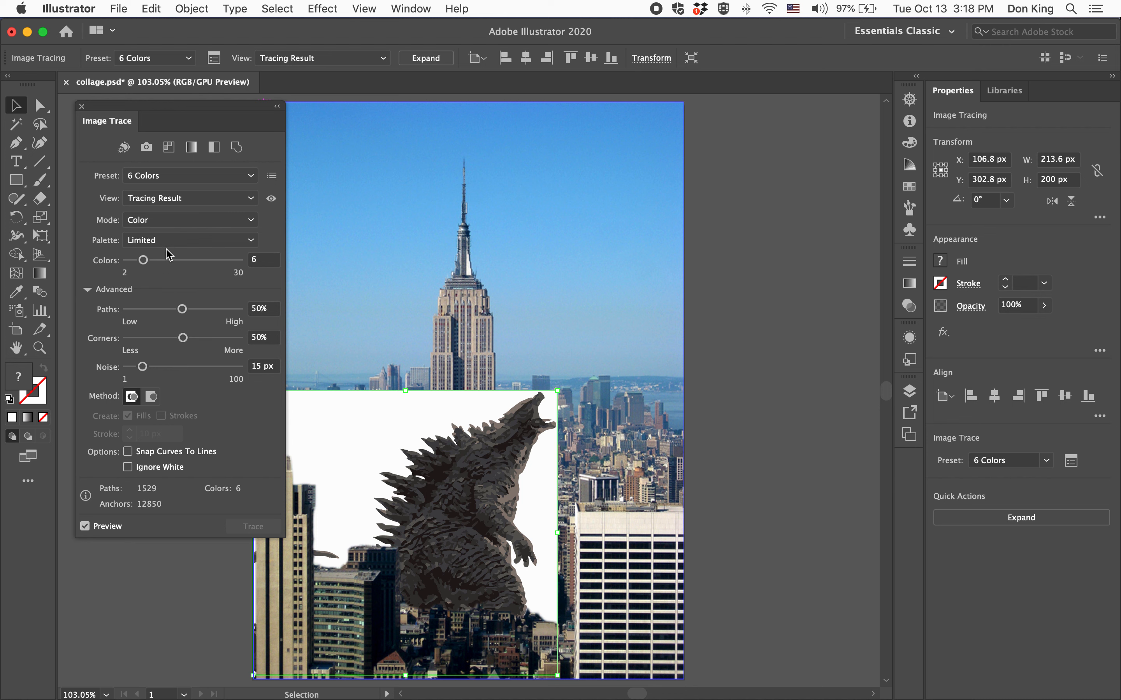
left_click(146, 243)
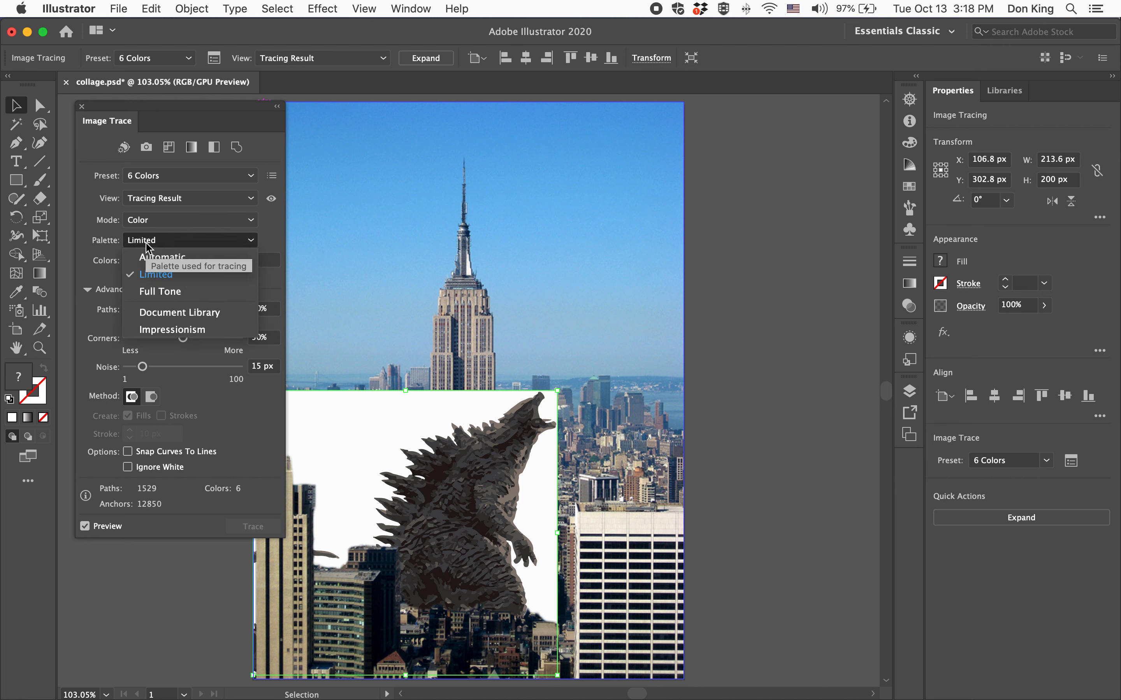
left_click(145, 243)
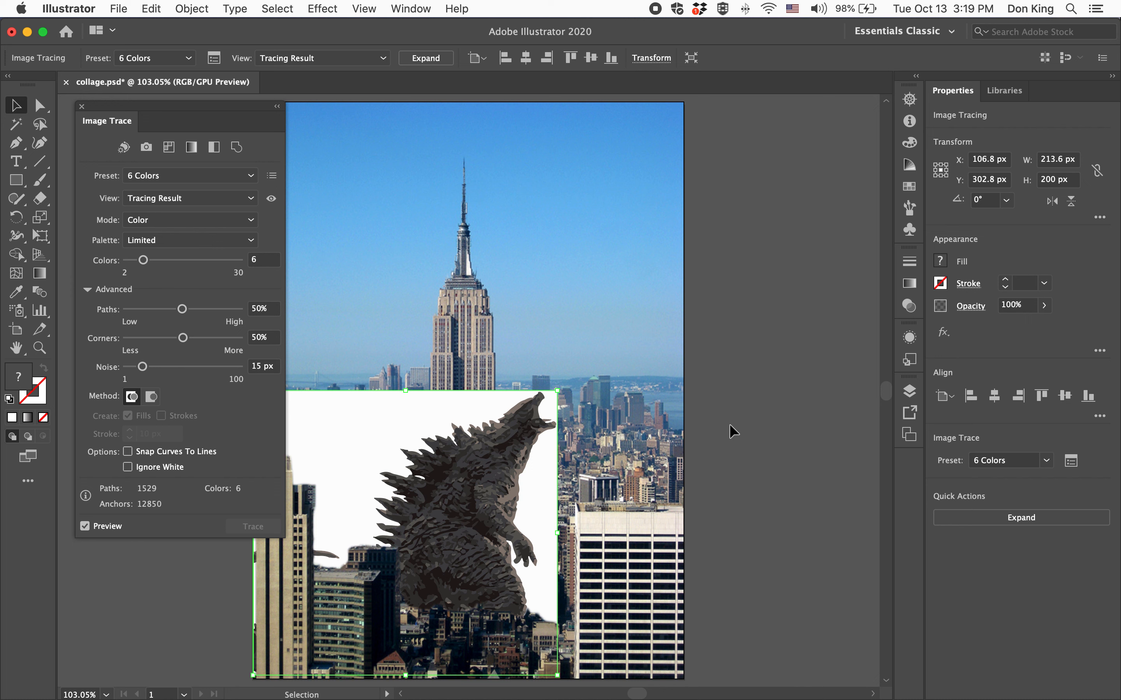
Open the Saturated color properties swatch library and place it clear of the traced monster.
left_click_drag(232, 110, 213, 107)
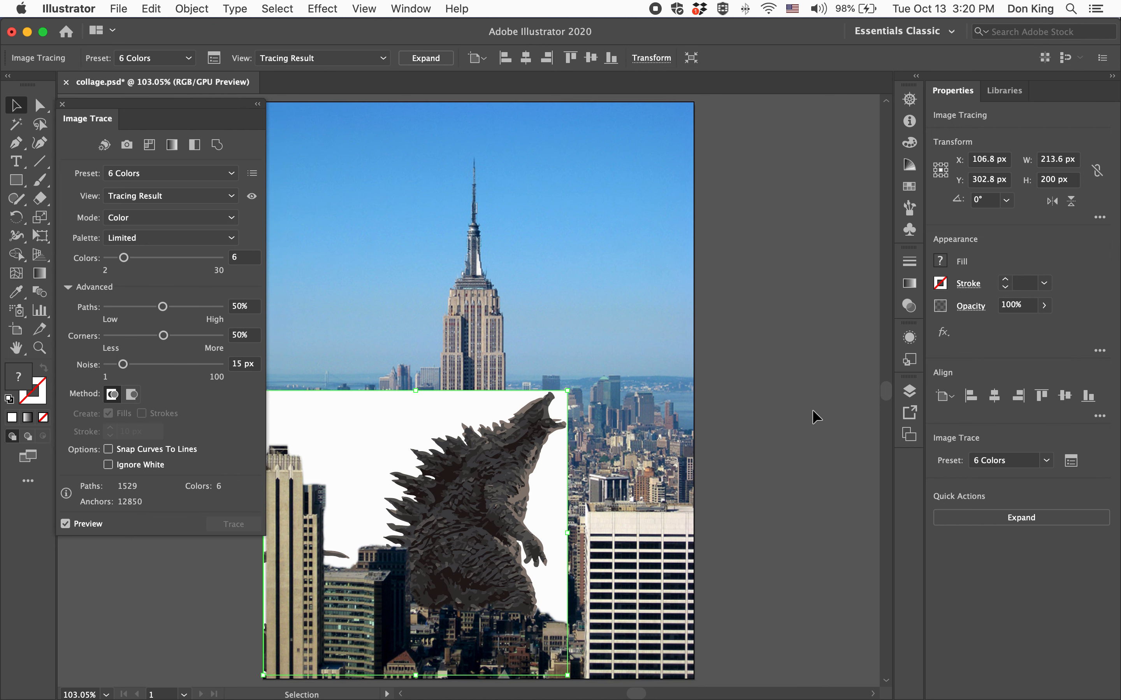
scroll(812, 411, "left", 3)
scroll(812, 411, "down", 1)
scroll(816, 418, "up", 2)
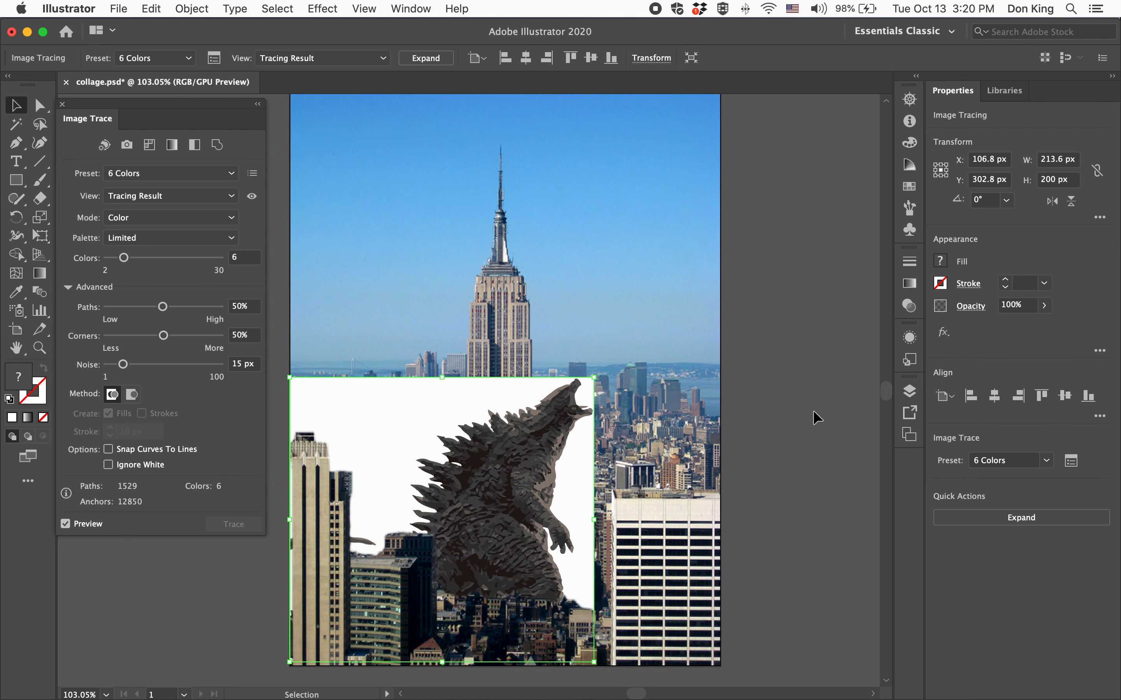
scroll(816, 418, "up", 1)
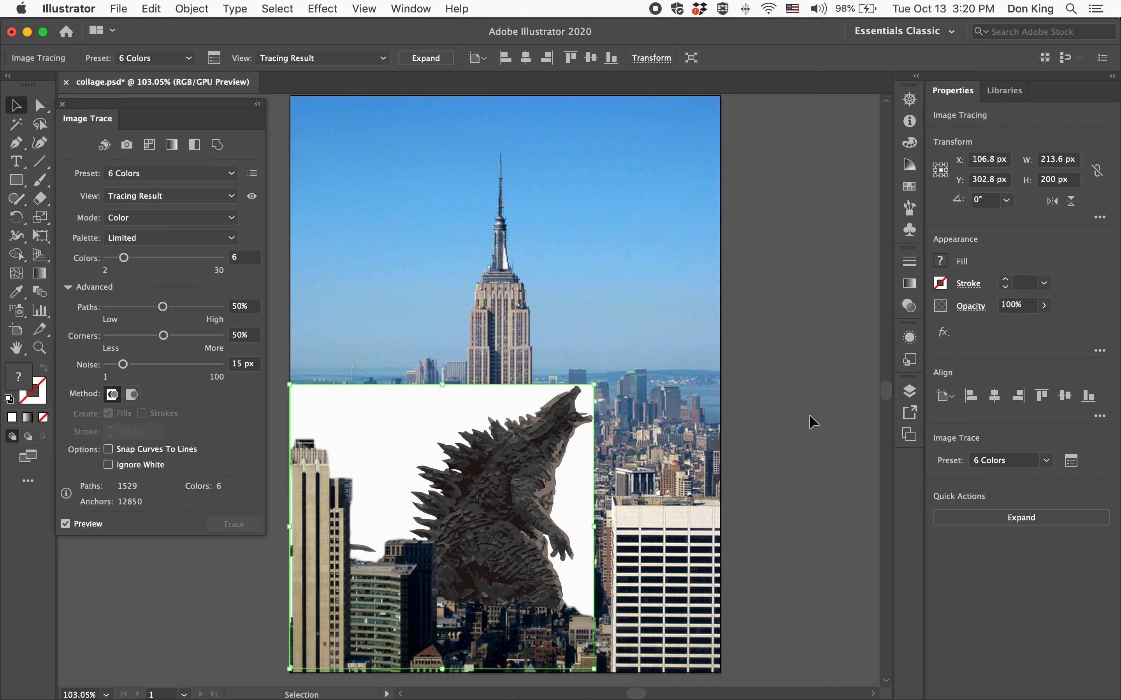
left_click(911, 189)
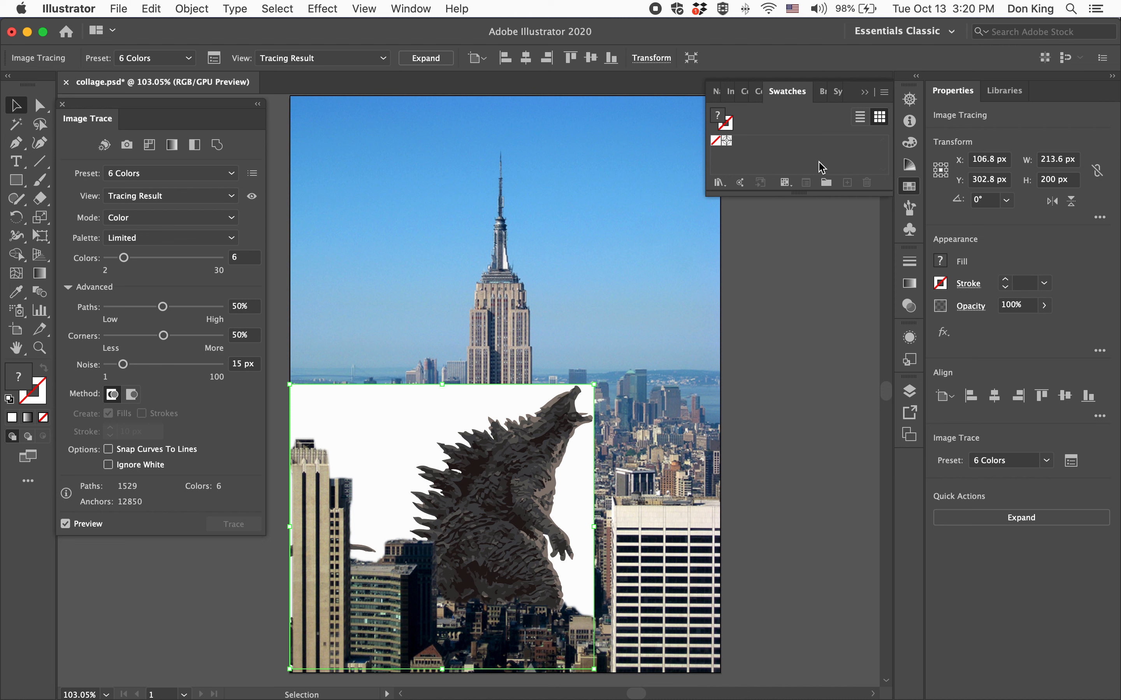
left_click(718, 183)
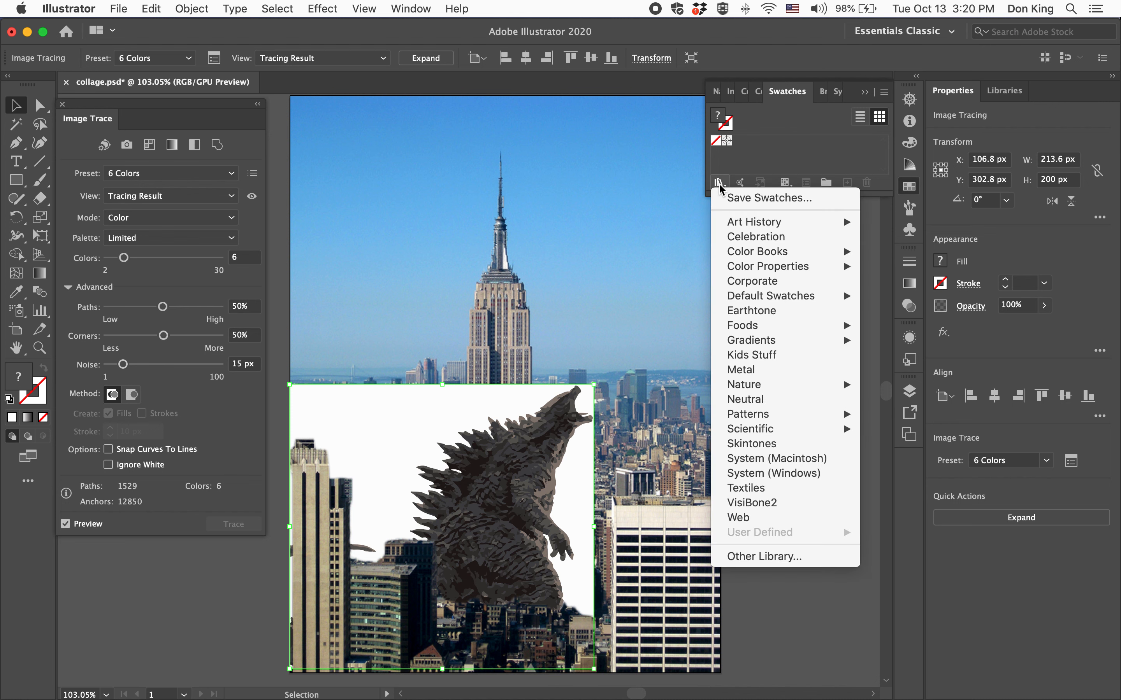
mouse_move(778, 265)
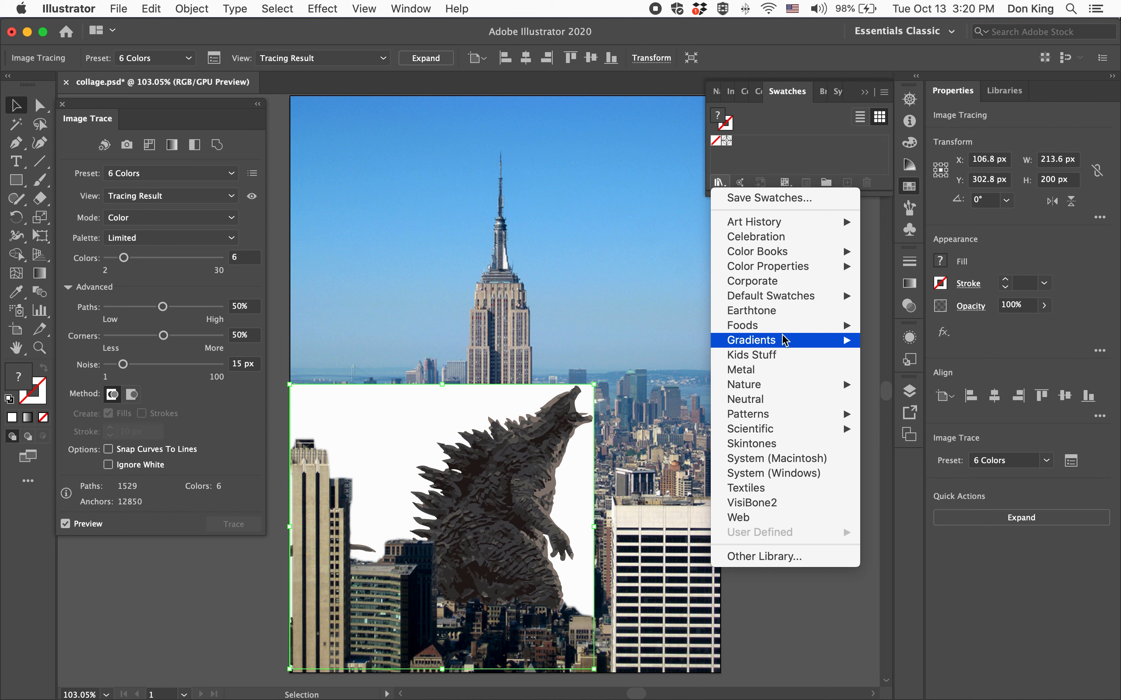
mouse_move(793, 419)
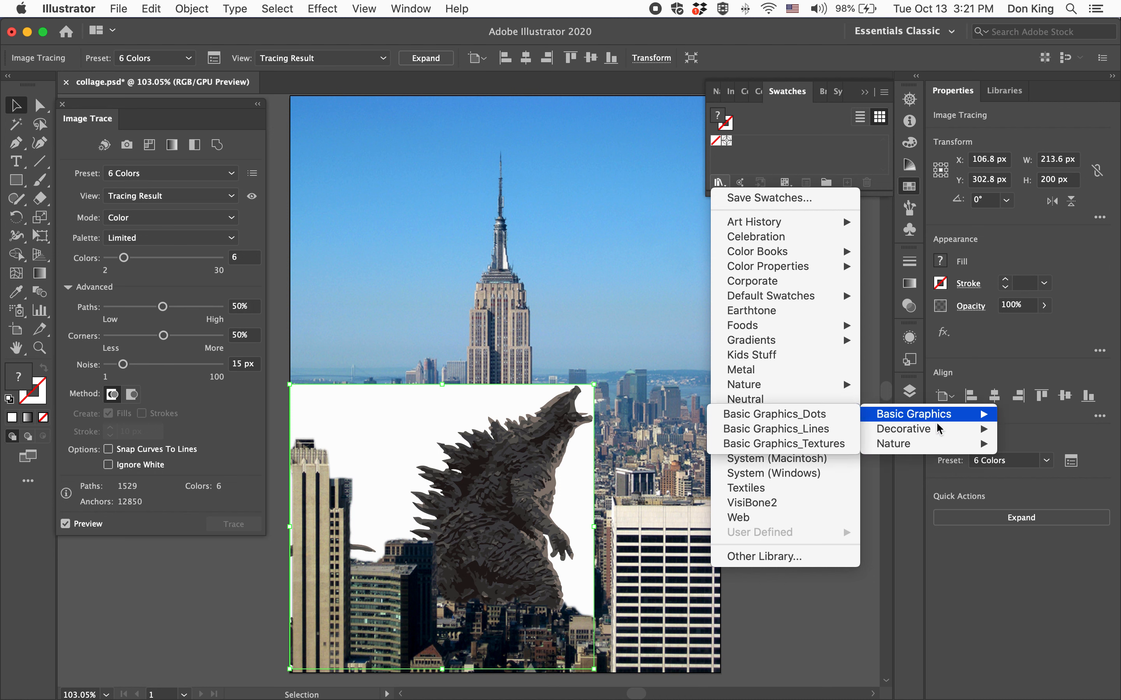
mouse_move(820, 345)
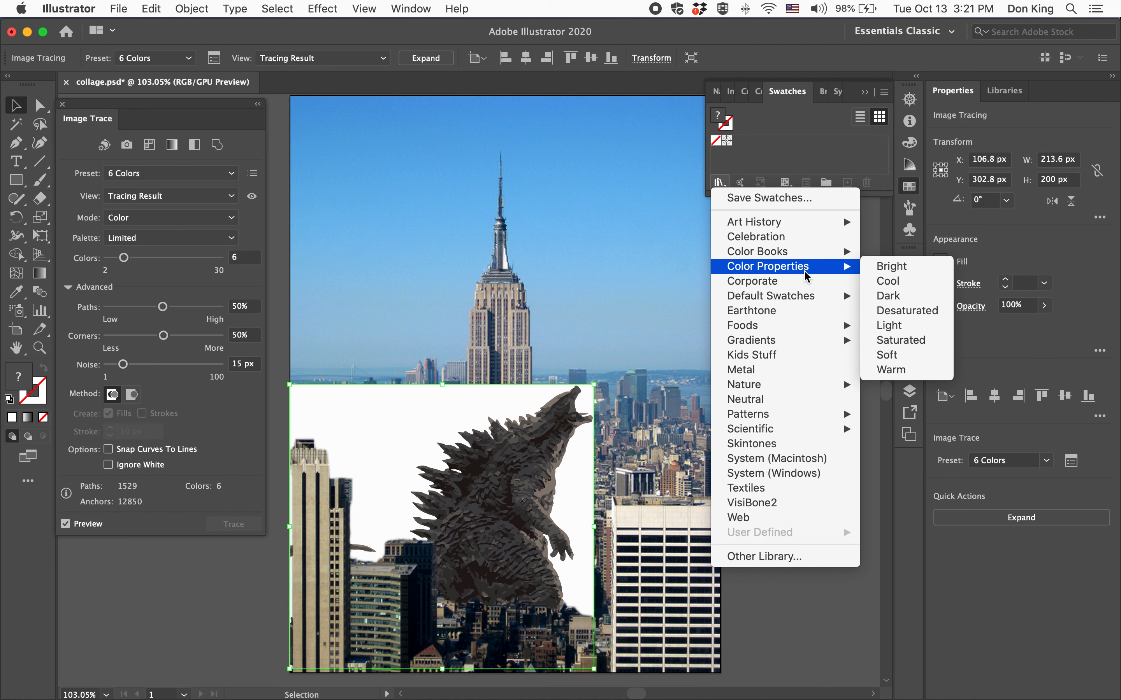
left_click(911, 343)
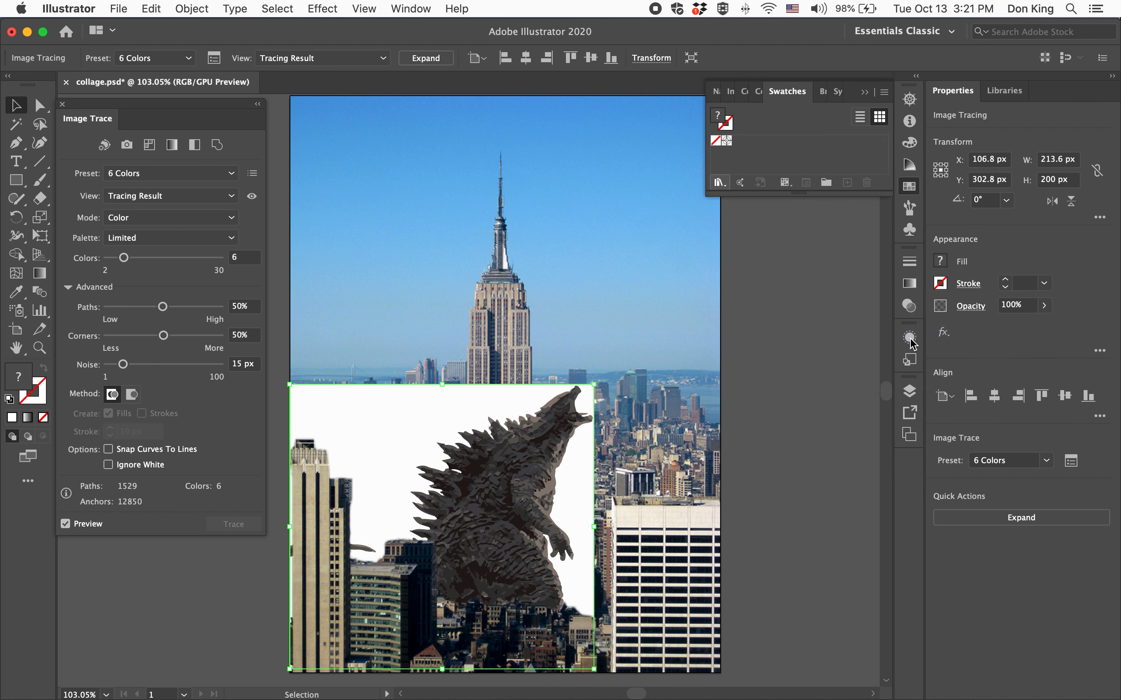
left_click_drag(560, 436, 560, 614)
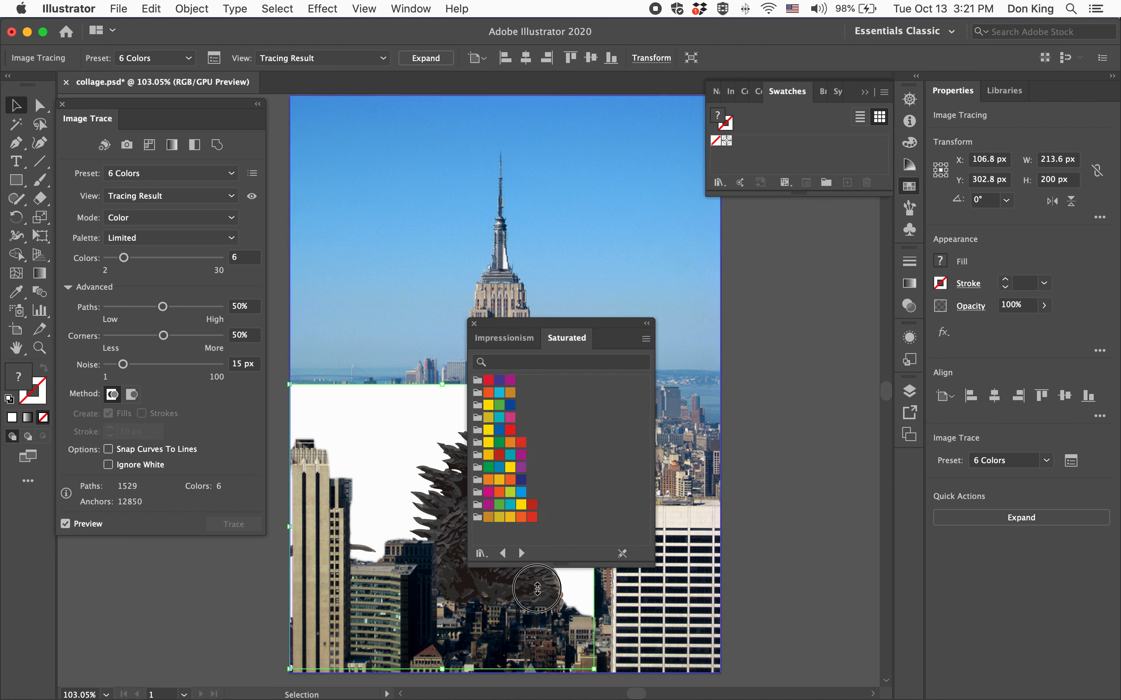
left_click_drag(572, 322, 516, 140)
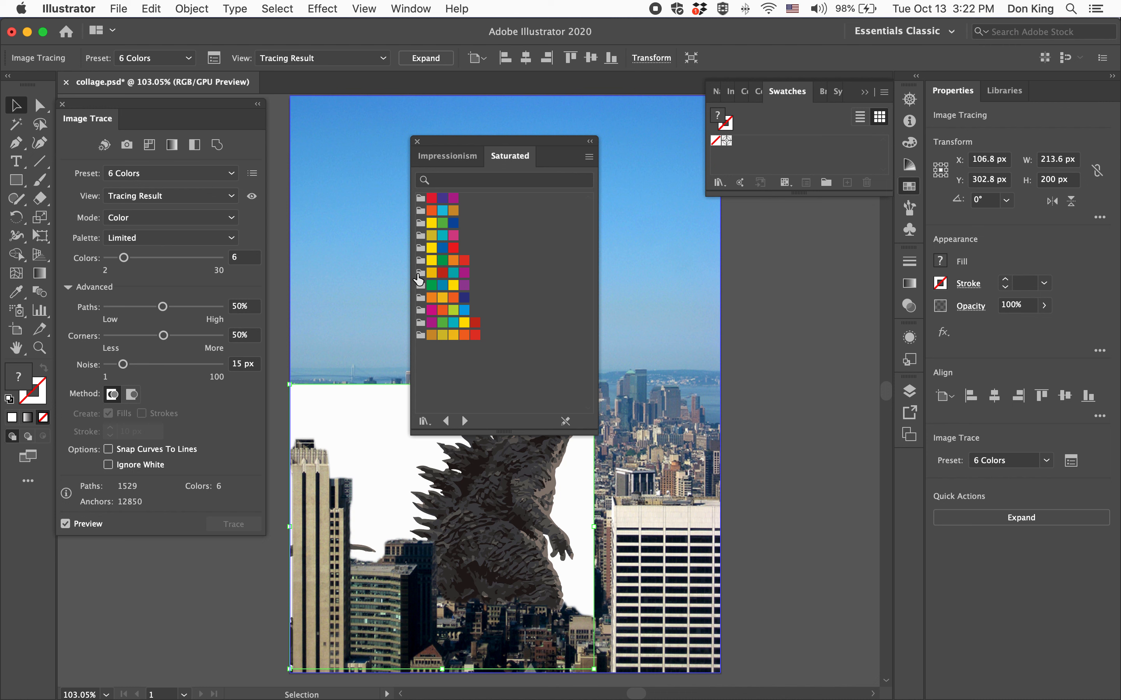
Add the yellow, red, teal and magenta Saturated group to the document swatches and set the trace palette to Saturated.
left_click(420, 273)
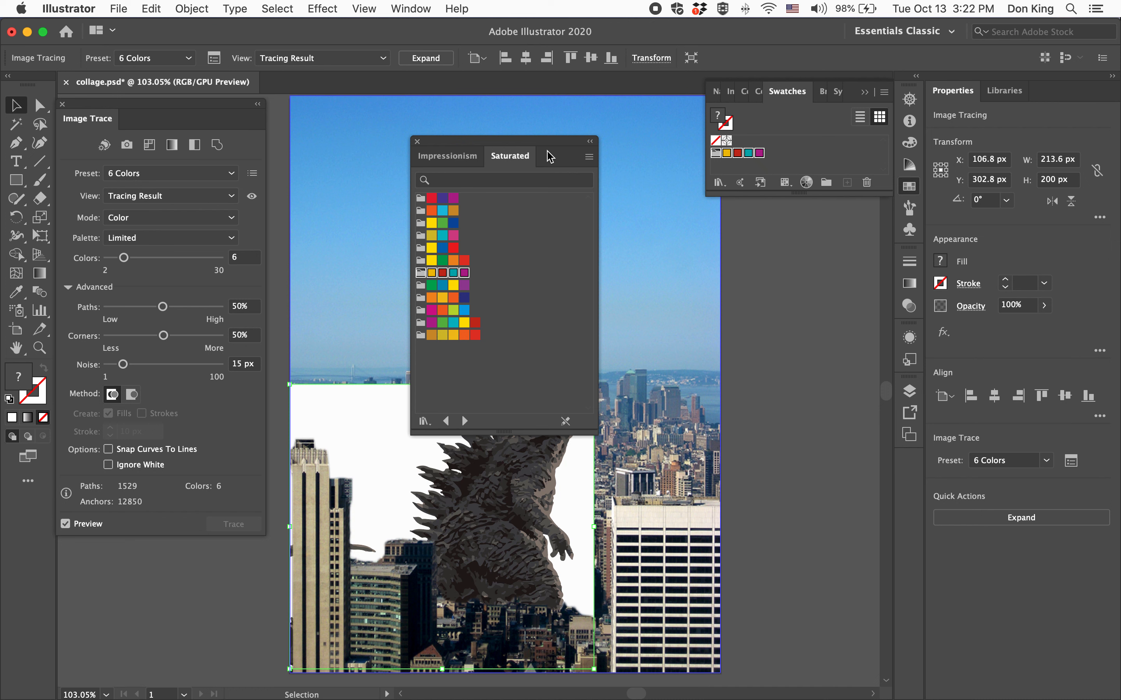
left_click(417, 142)
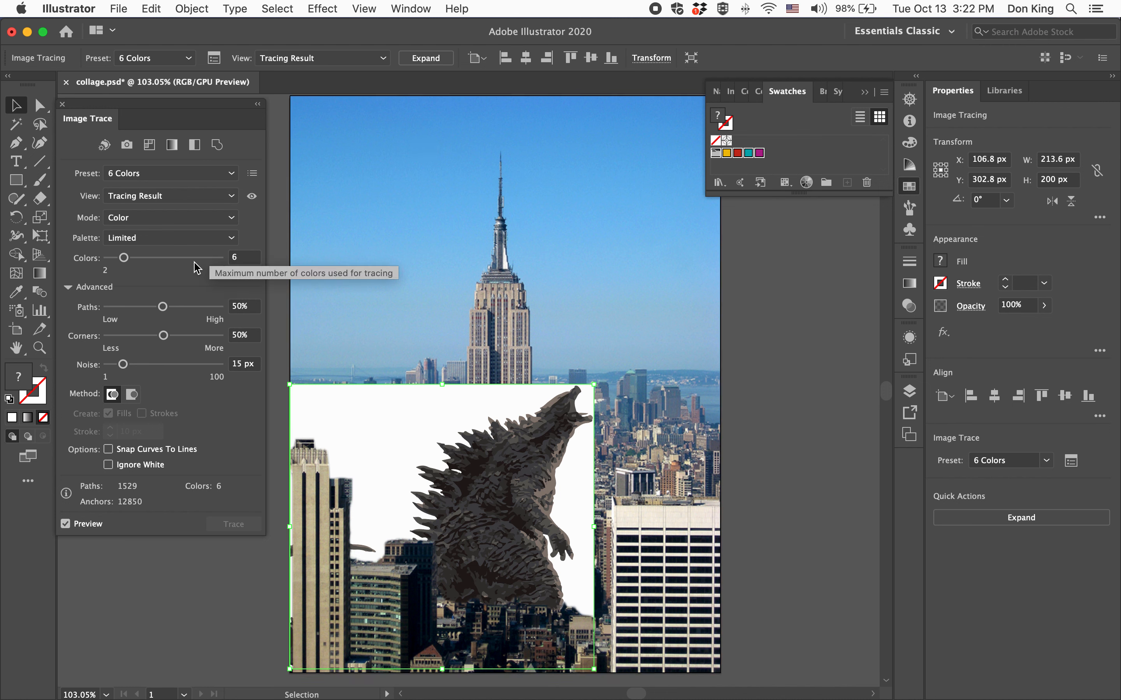
left_click(163, 239)
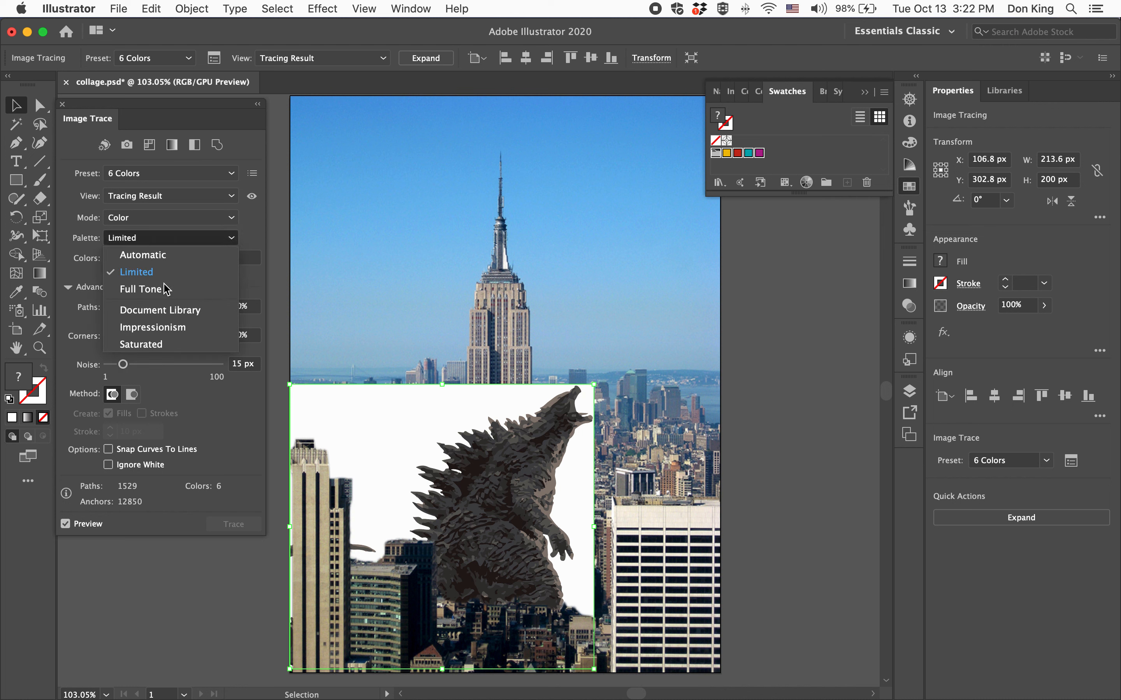
left_click(160, 346)
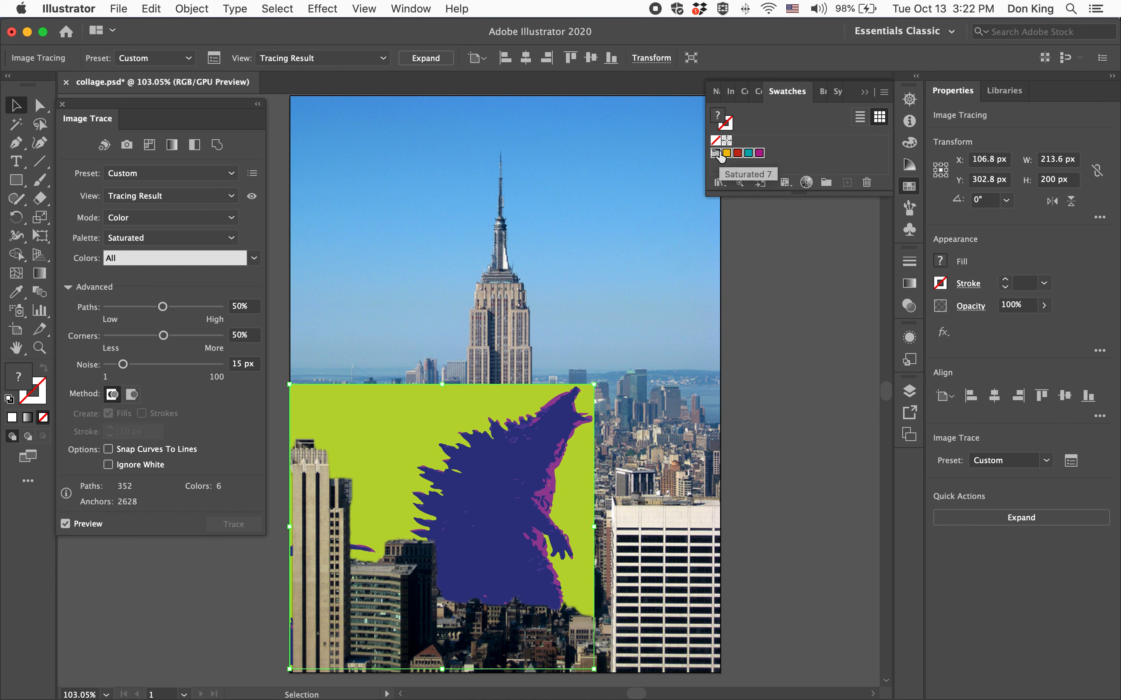
Try limiting the trace to several color groups, including Saturated 2, Saturated 8 and Saturated 1, and set Colors back to All.
left_click(107, 258)
left_click(108, 258)
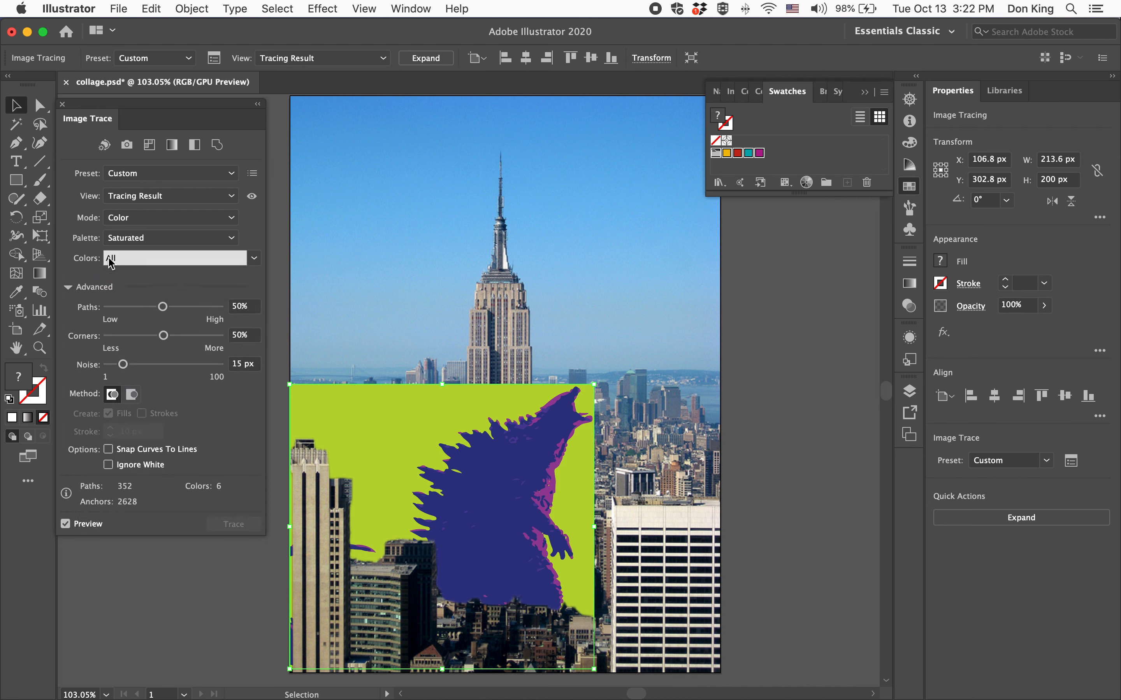
left_click(156, 264)
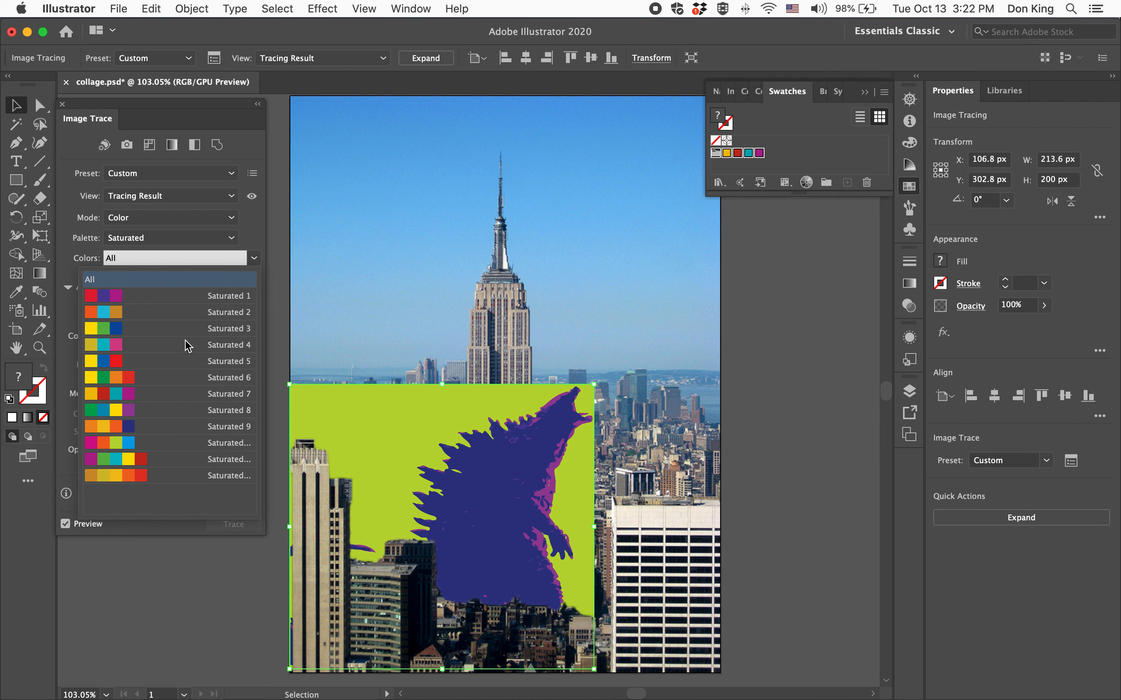
left_click(181, 315)
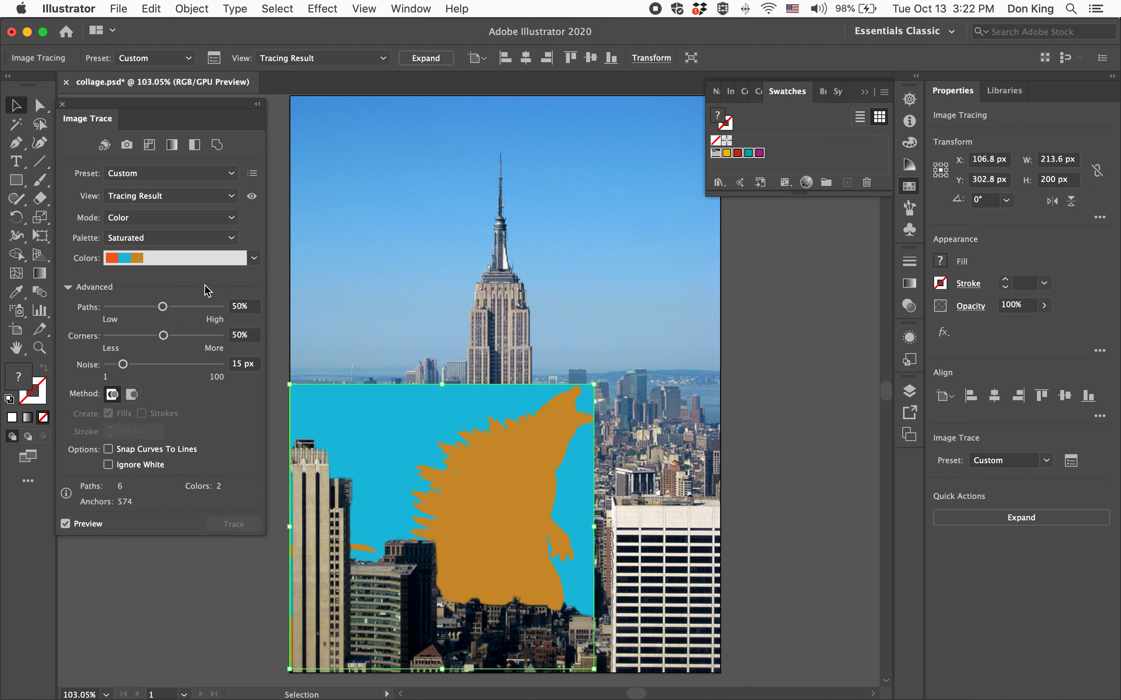
left_click(207, 266)
left_click(179, 411)
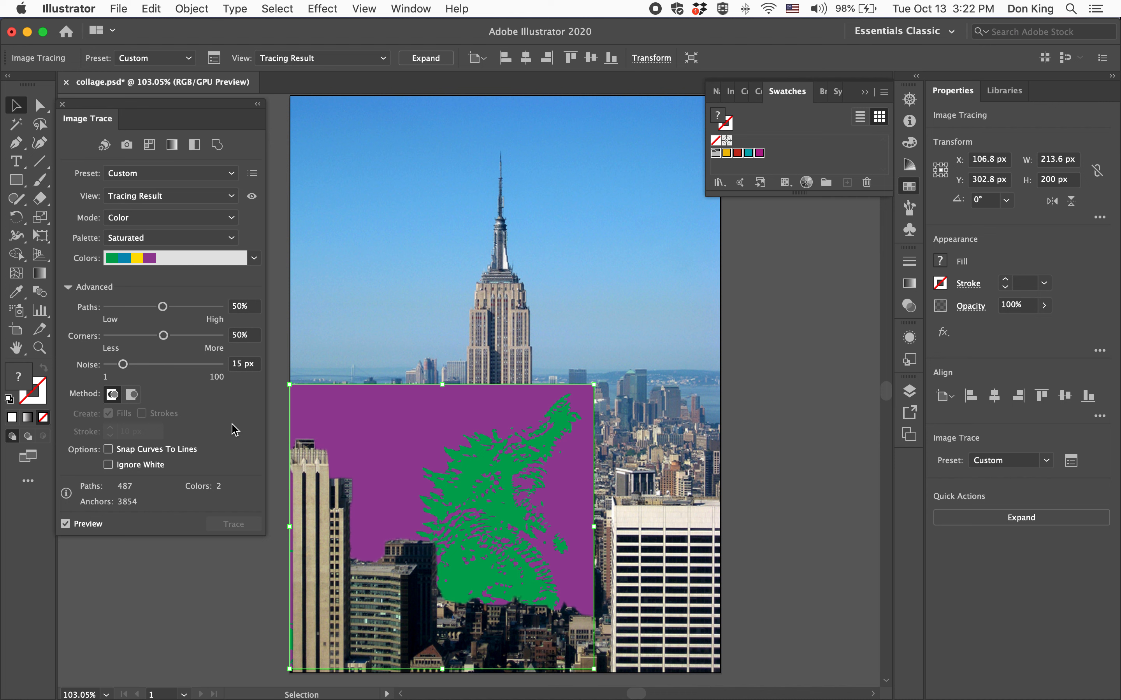
left_click(216, 265)
left_click(171, 461)
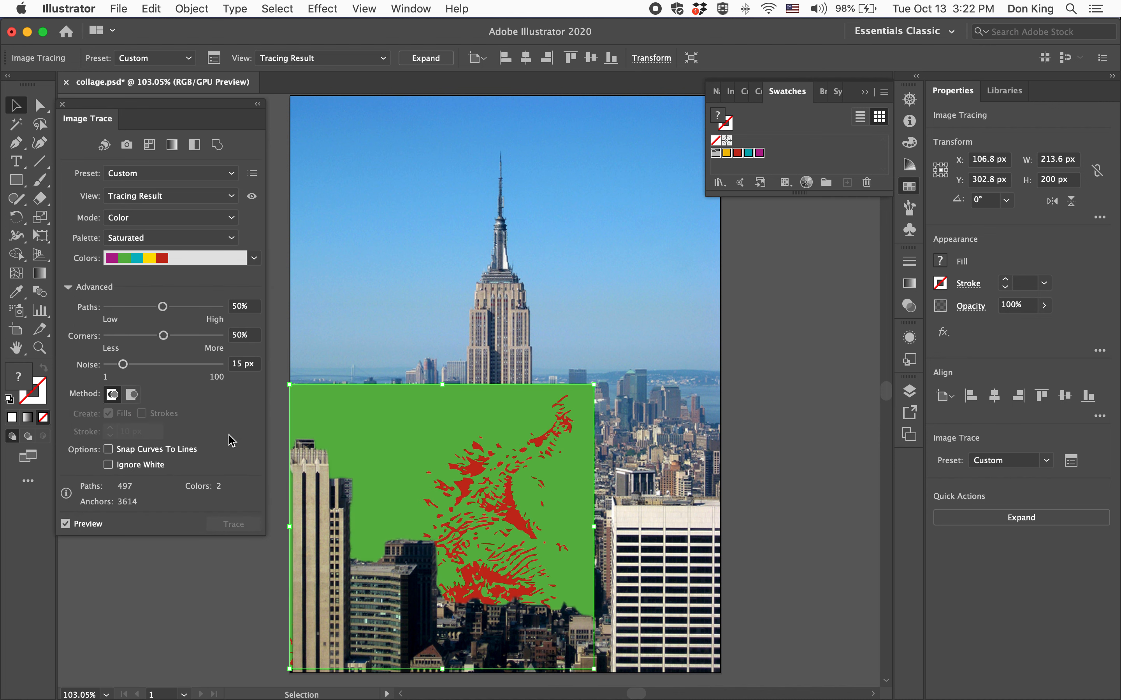
left_click(219, 263)
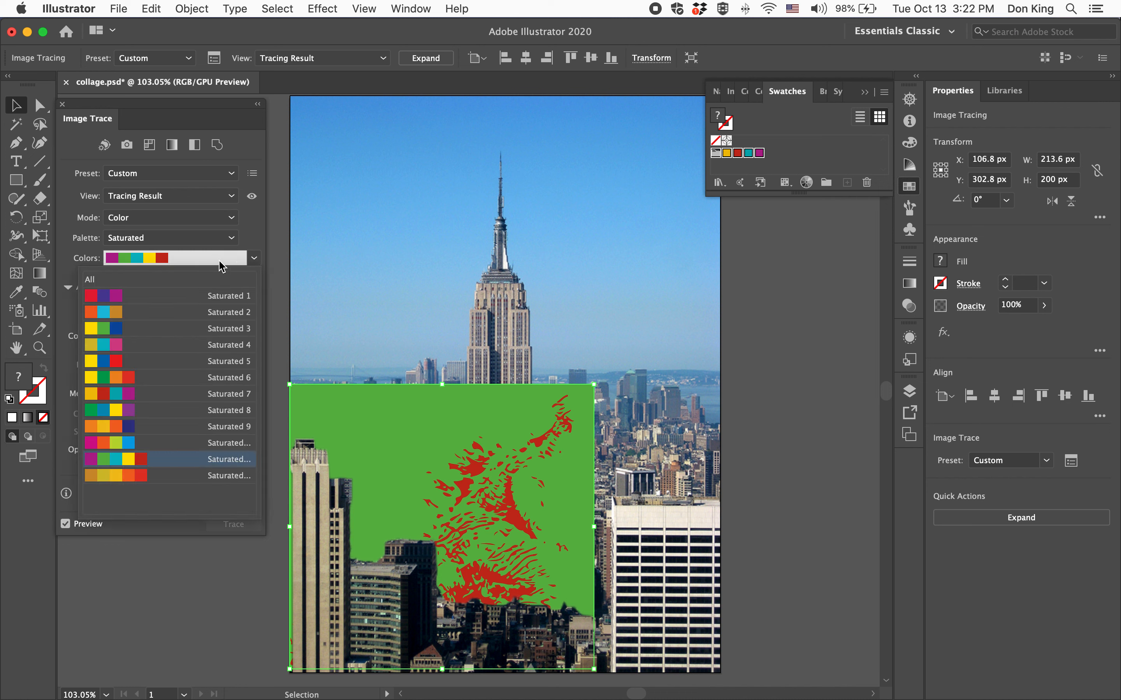
left_click(197, 297)
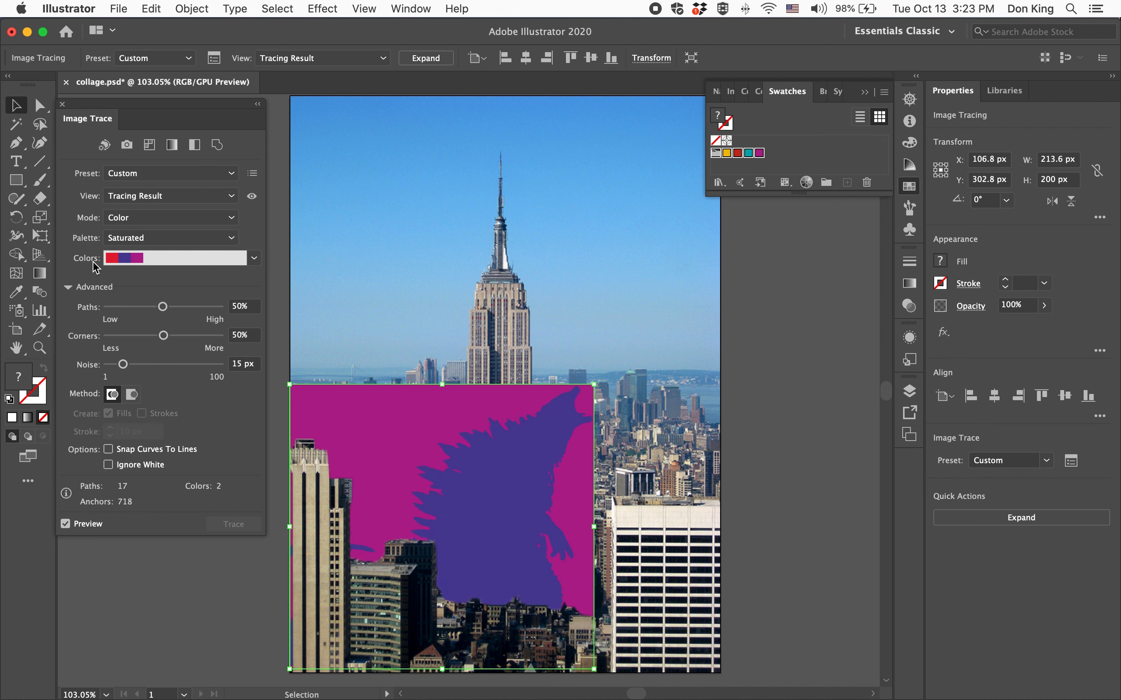
left_click(255, 259)
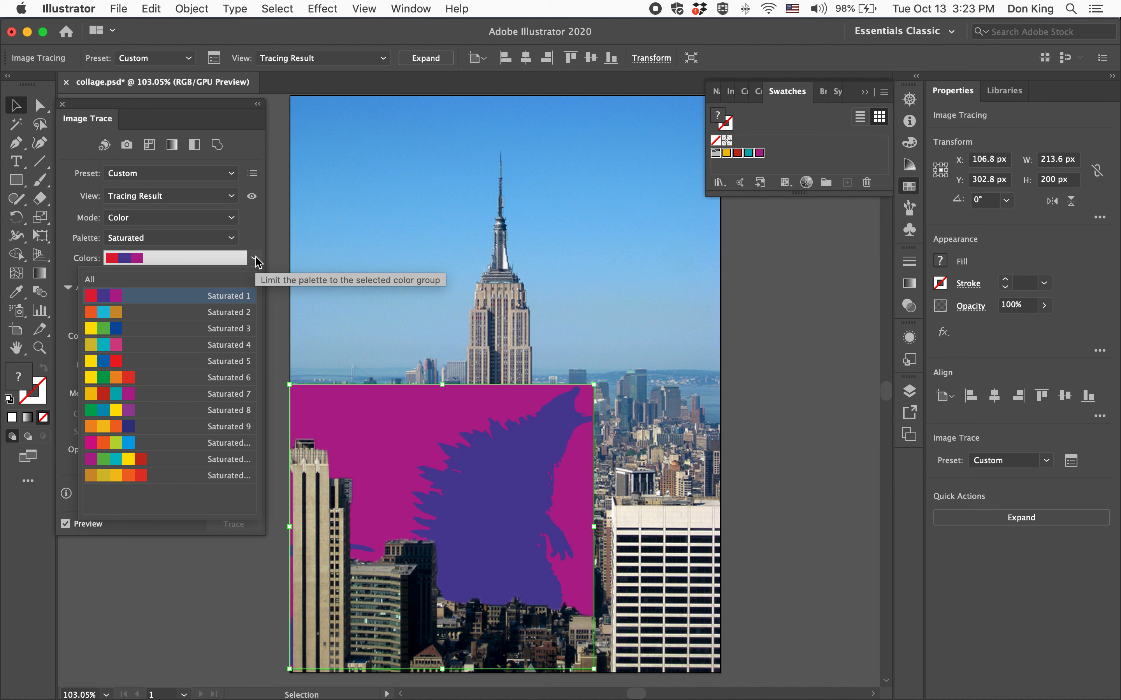
left_click(90, 280)
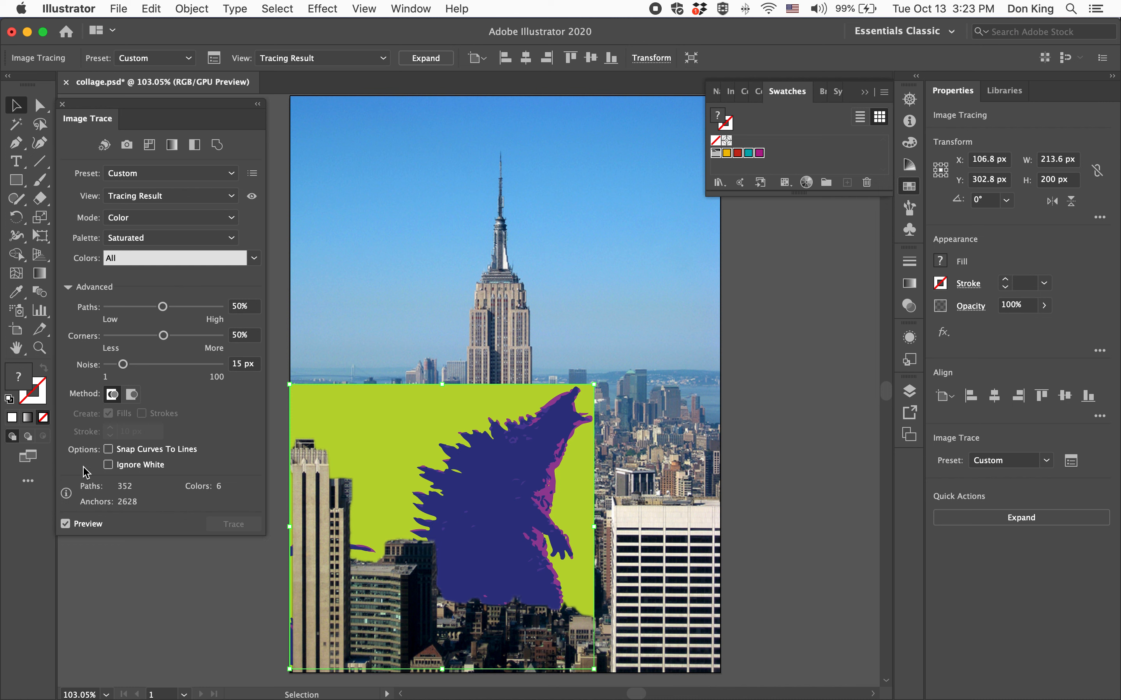
Turn on the Ignore White option for the monster trace.
left_click(108, 465)
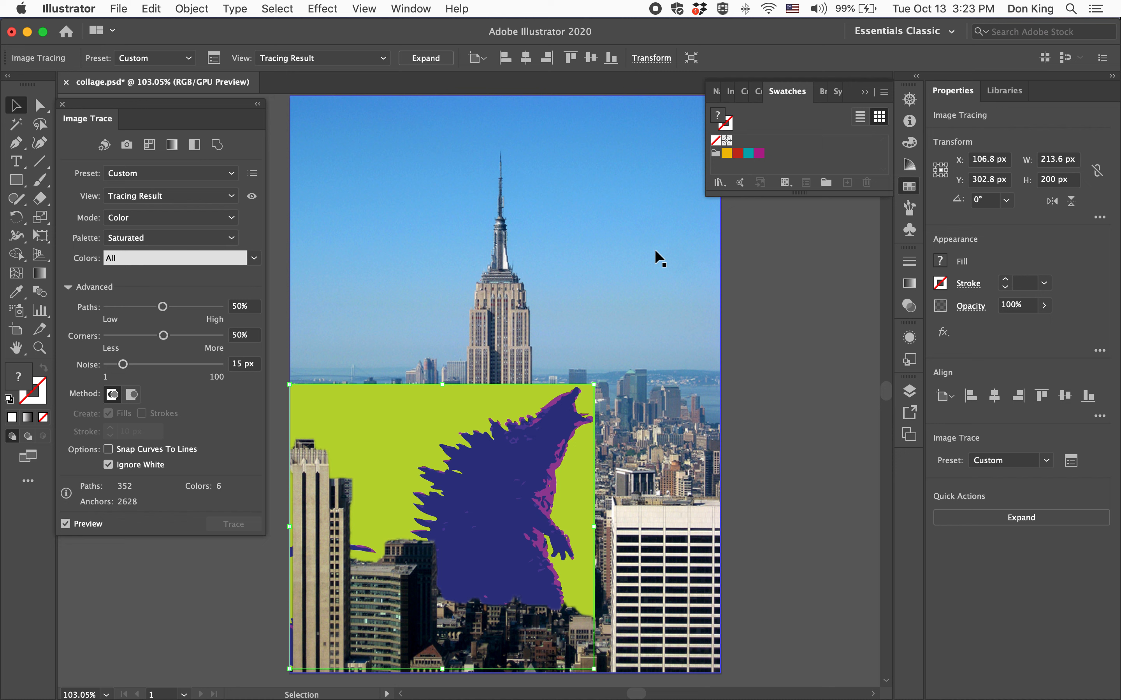
Expand the trace into editable paths and delete the green background shape around the monster.
left_click(431, 59)
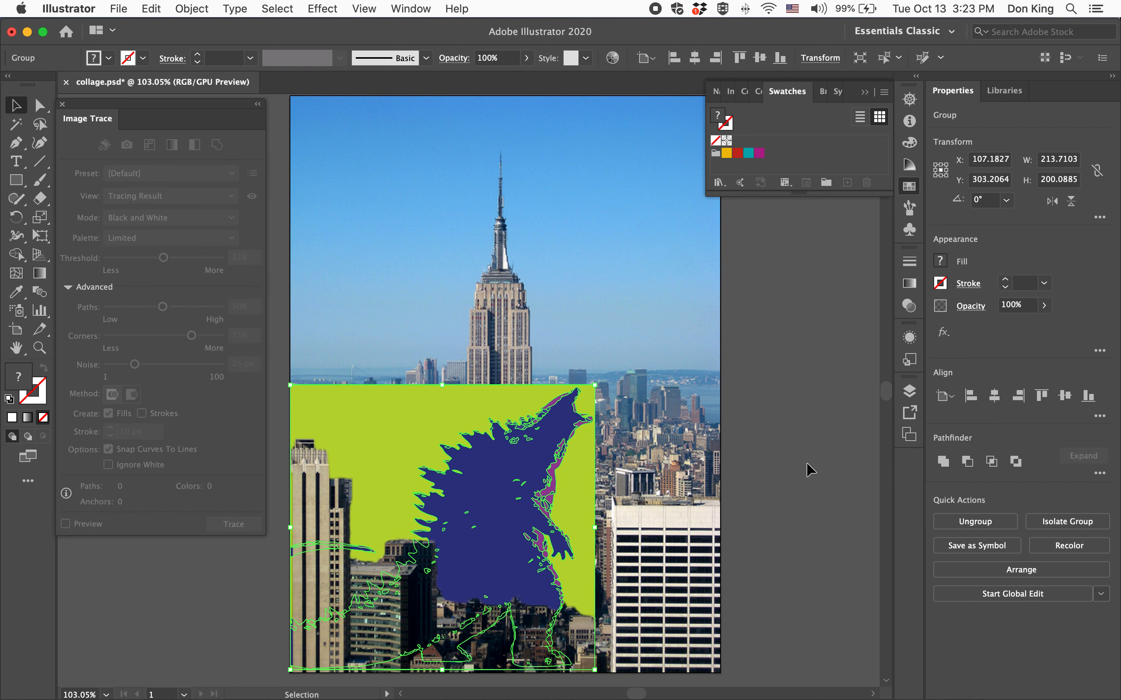
key("a")
left_click(797, 315)
left_click(400, 429)
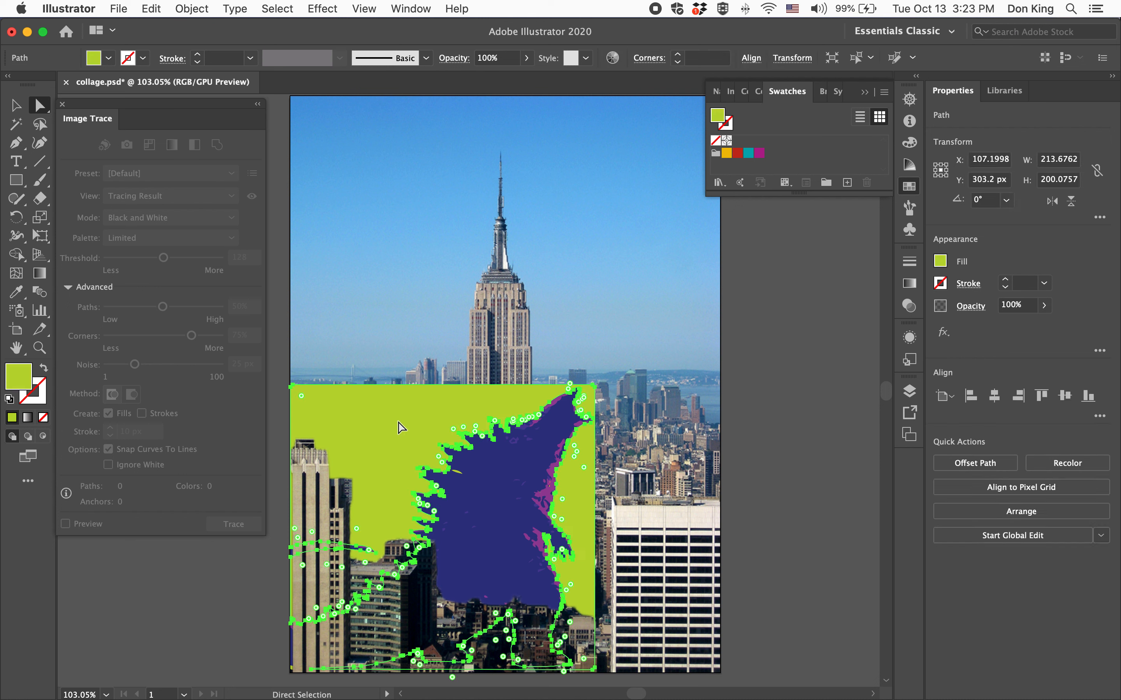
key("Delete")
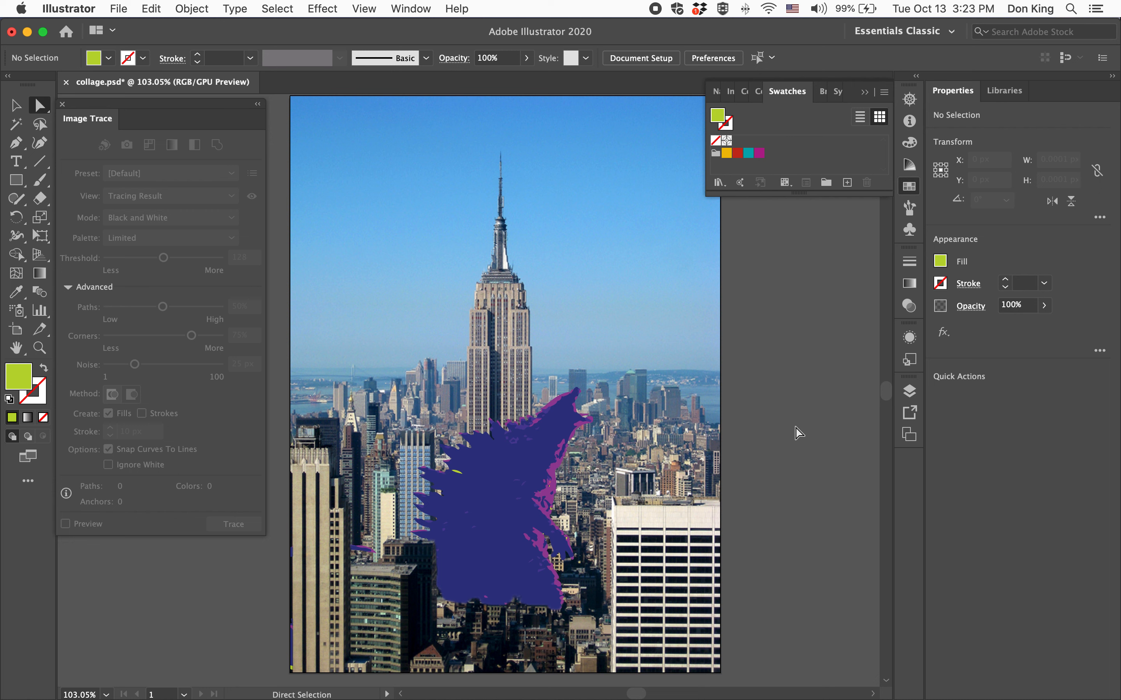
Undo the background deletion and the expansion to restore the live image trace.
key("super+z")
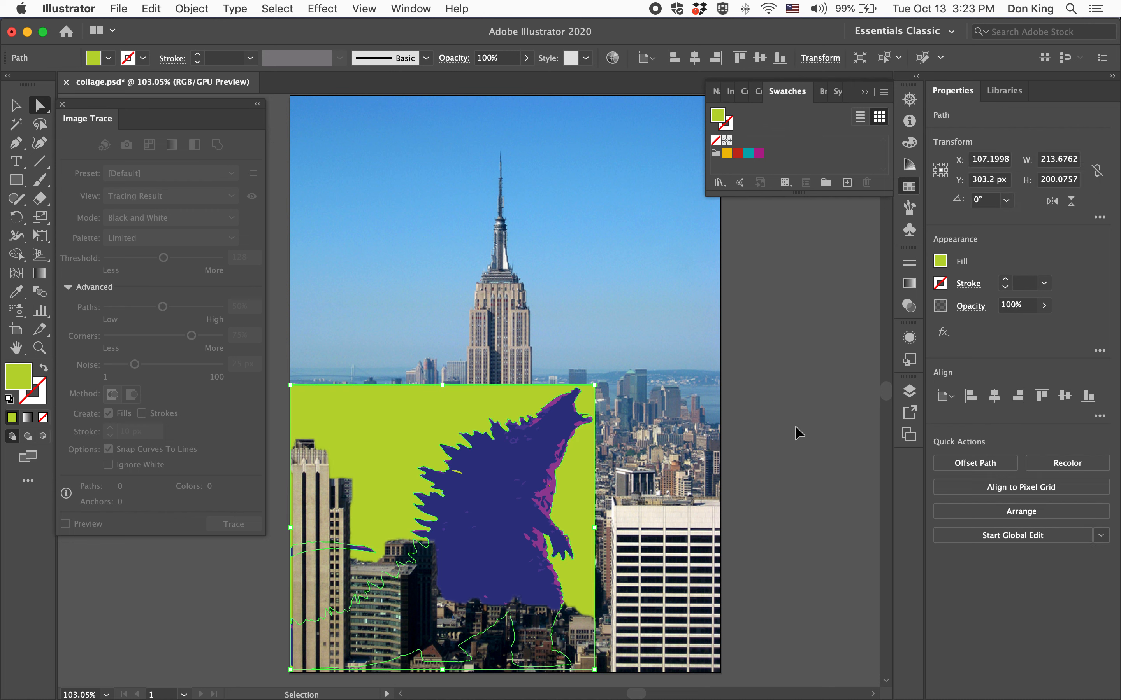
key("a")
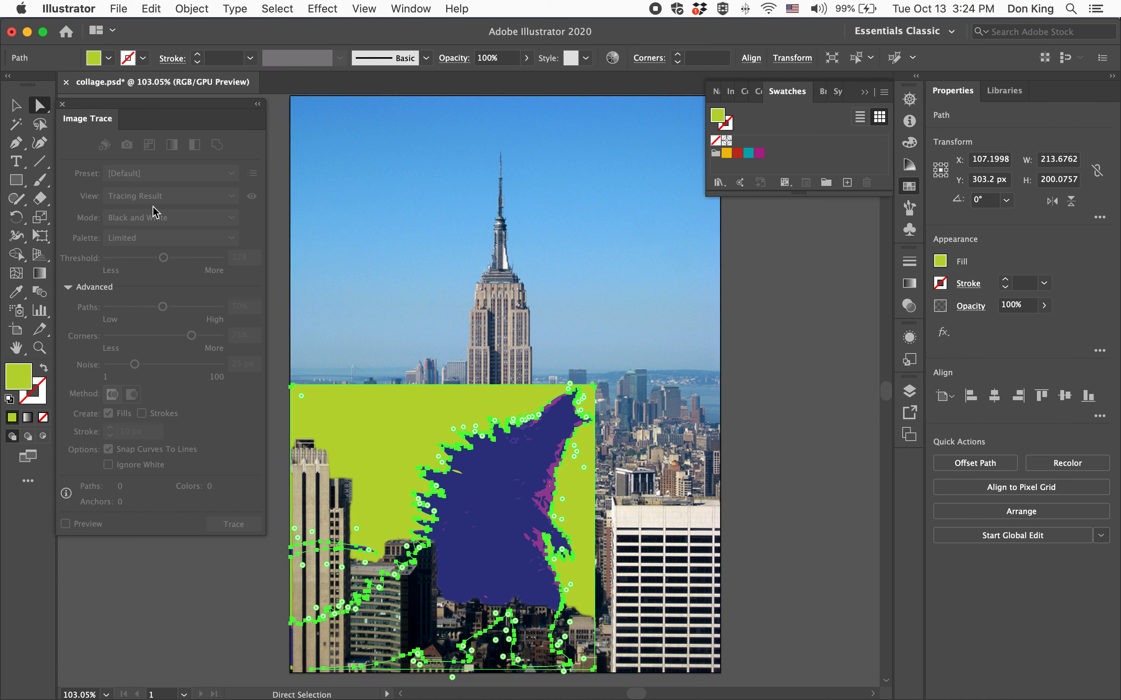
key("super+z")
key("super+z")
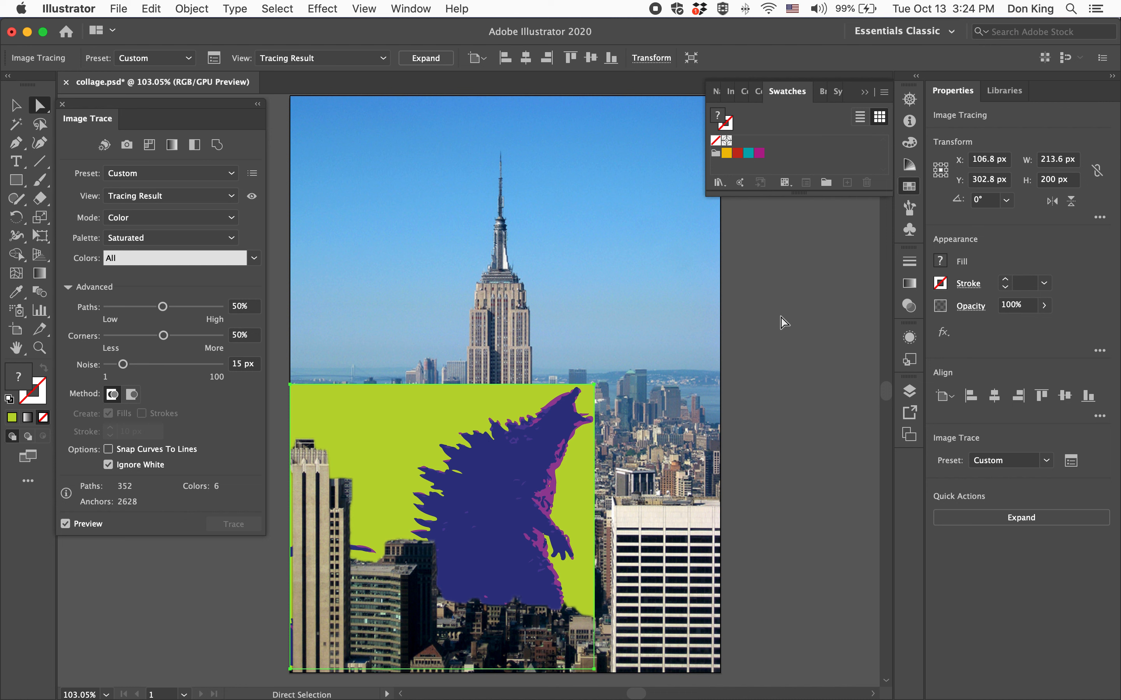
Create a new empty color group from Selected Swatches, keeping the name Color Group 1.
left_click(826, 183)
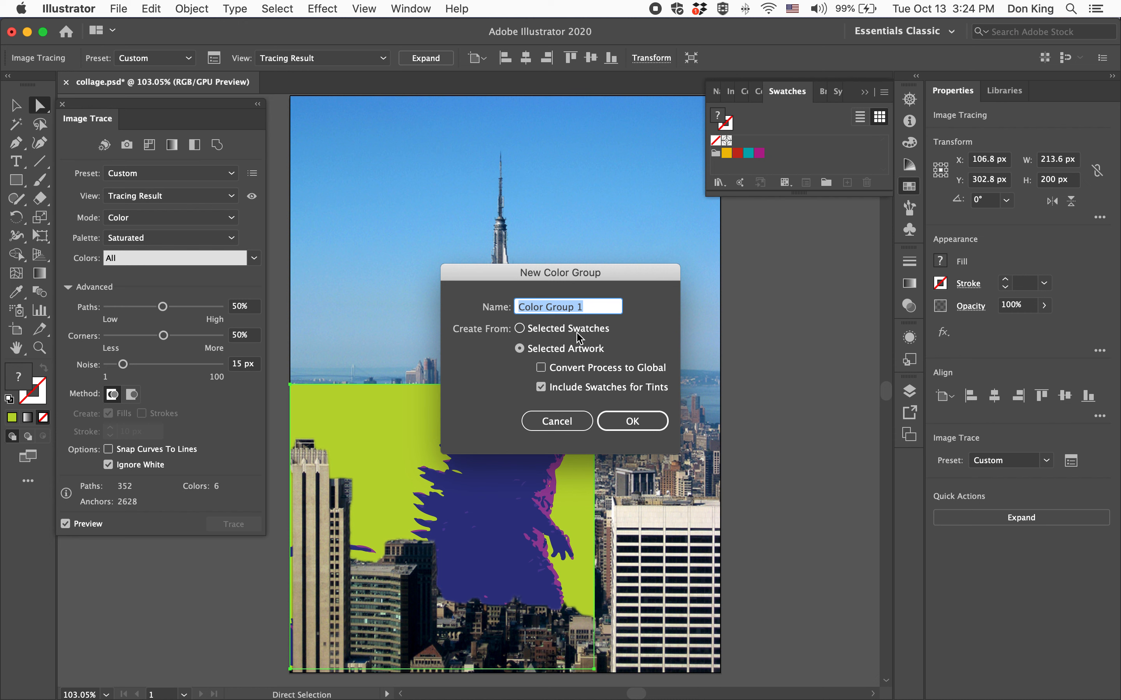
left_click(561, 332)
left_click(643, 421)
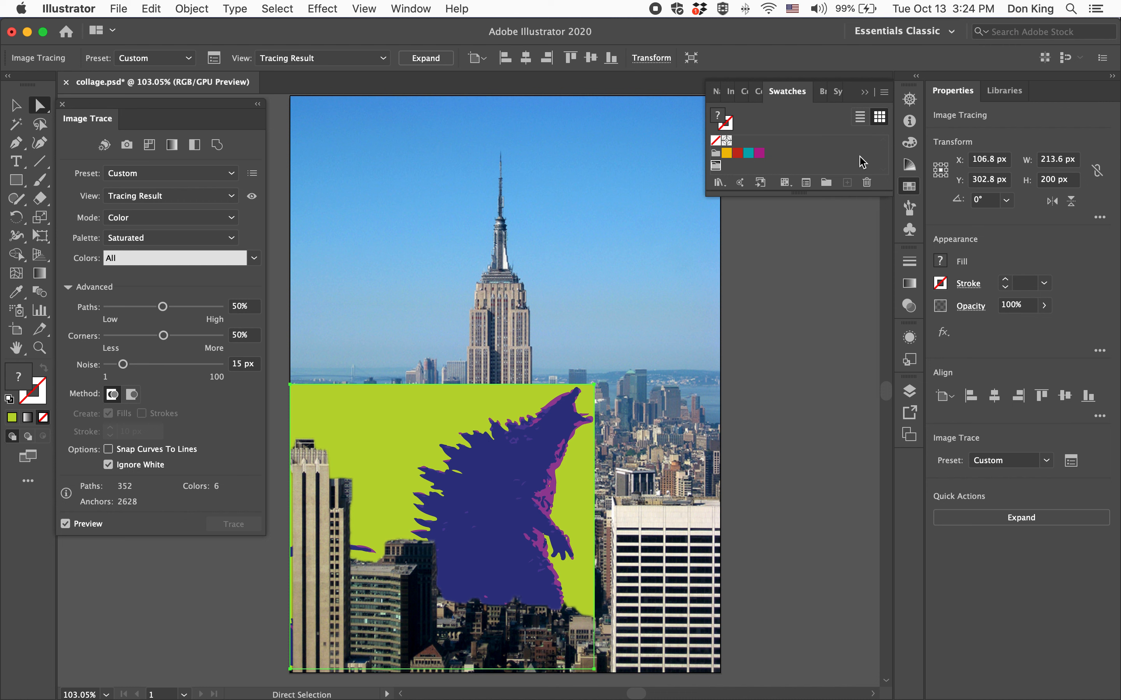
Widen the Swatches panel and detach the Color panel so it floats separately below it.
left_click(908, 148)
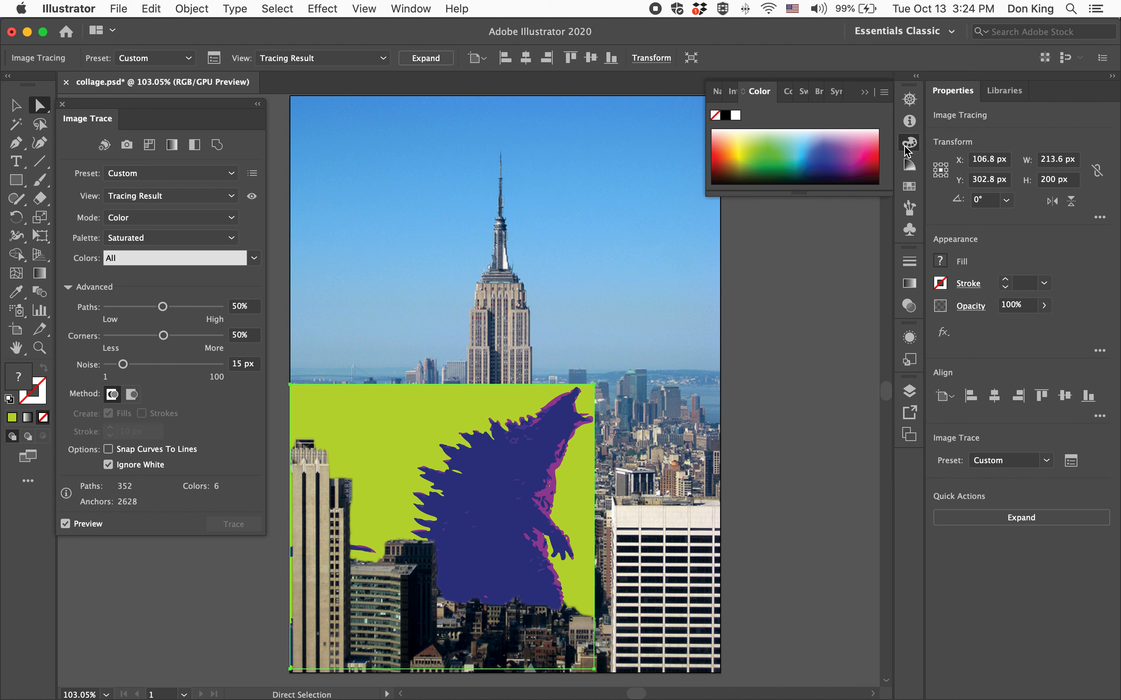
left_click(909, 187)
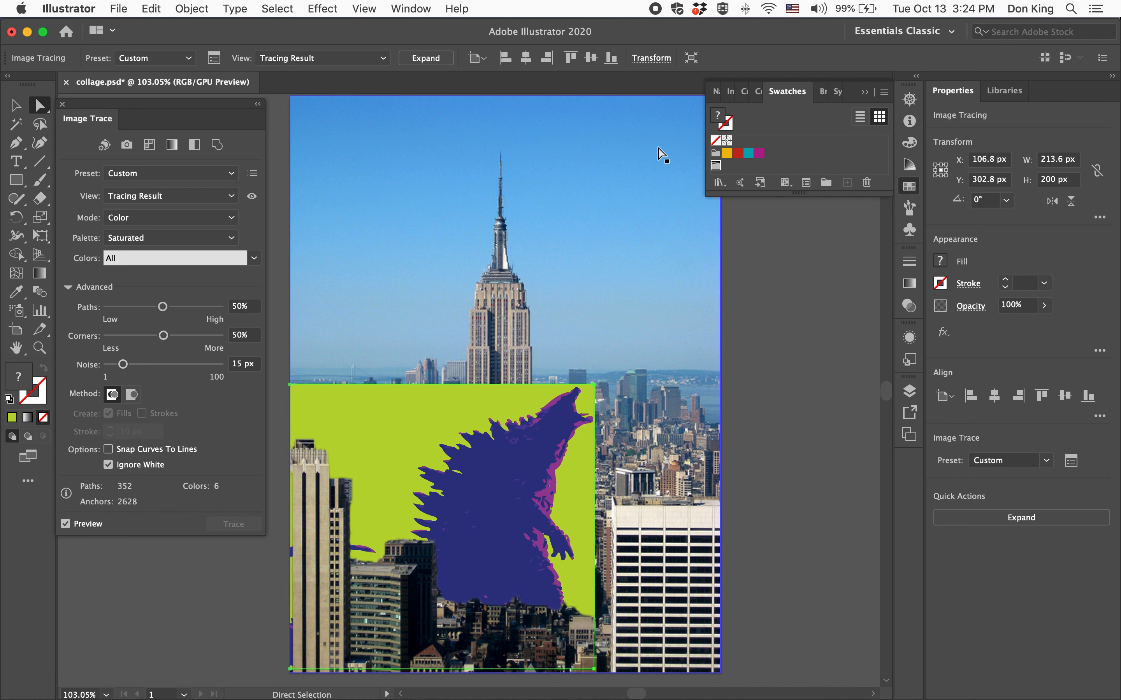
left_click_drag(705, 145, 531, 146)
left_click_drag(619, 92, 631, 226)
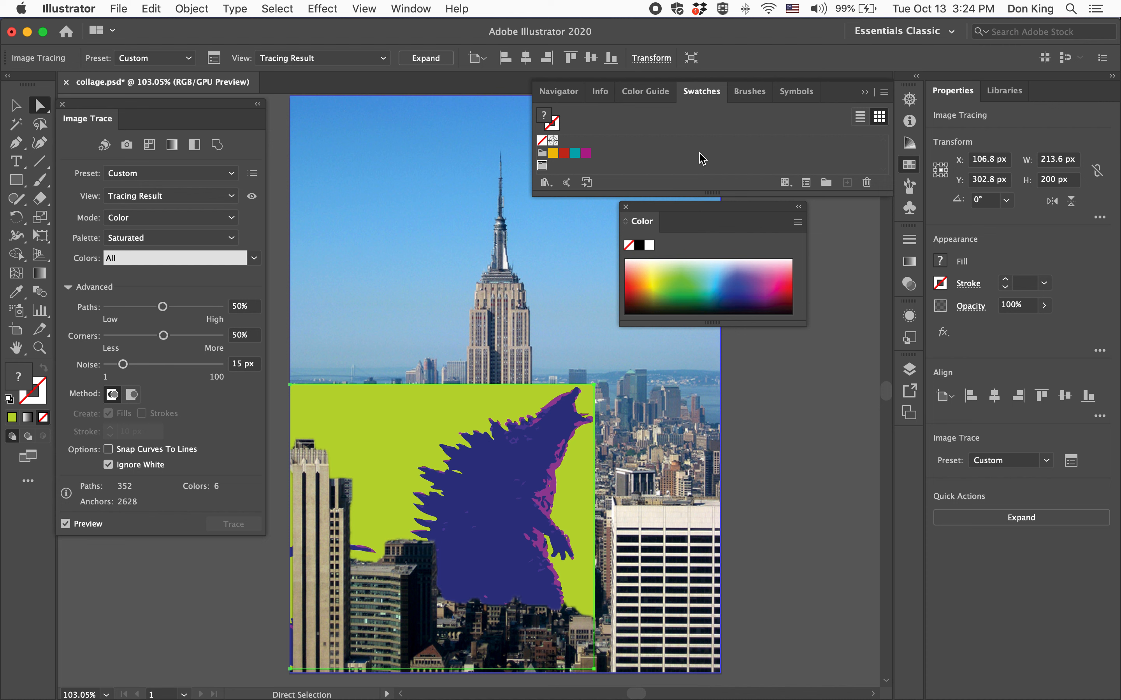
Pick a dark blue and save it as global process swatch R=46 G=64 B=154 in the new color group.
left_click(736, 292)
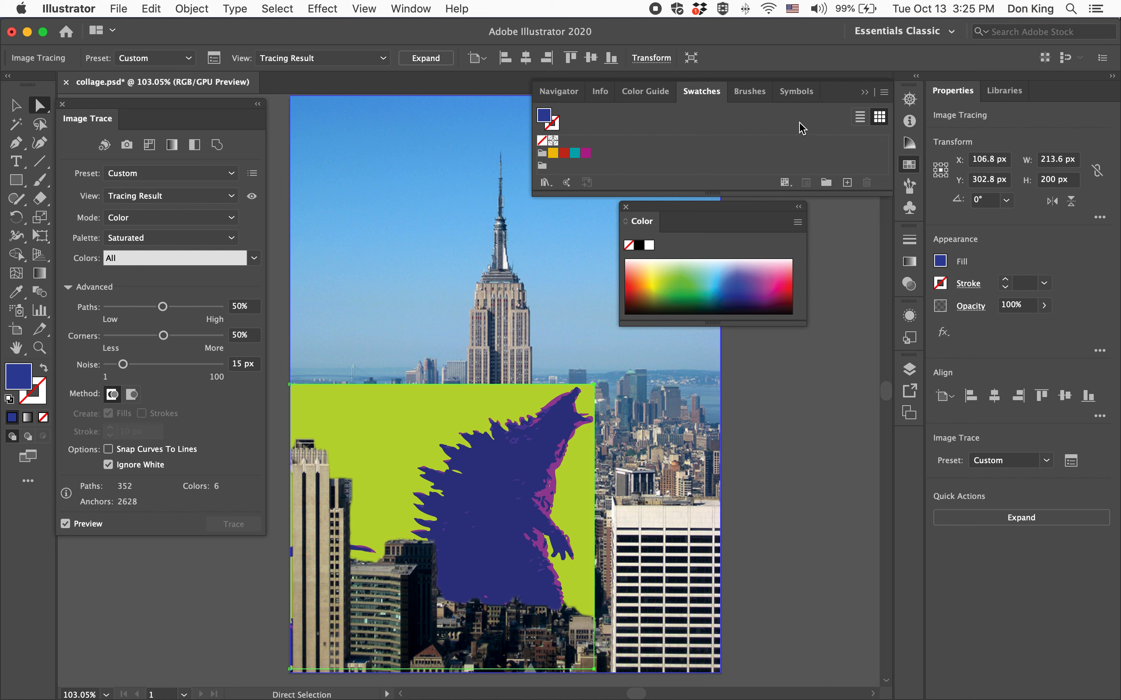
left_click(885, 93)
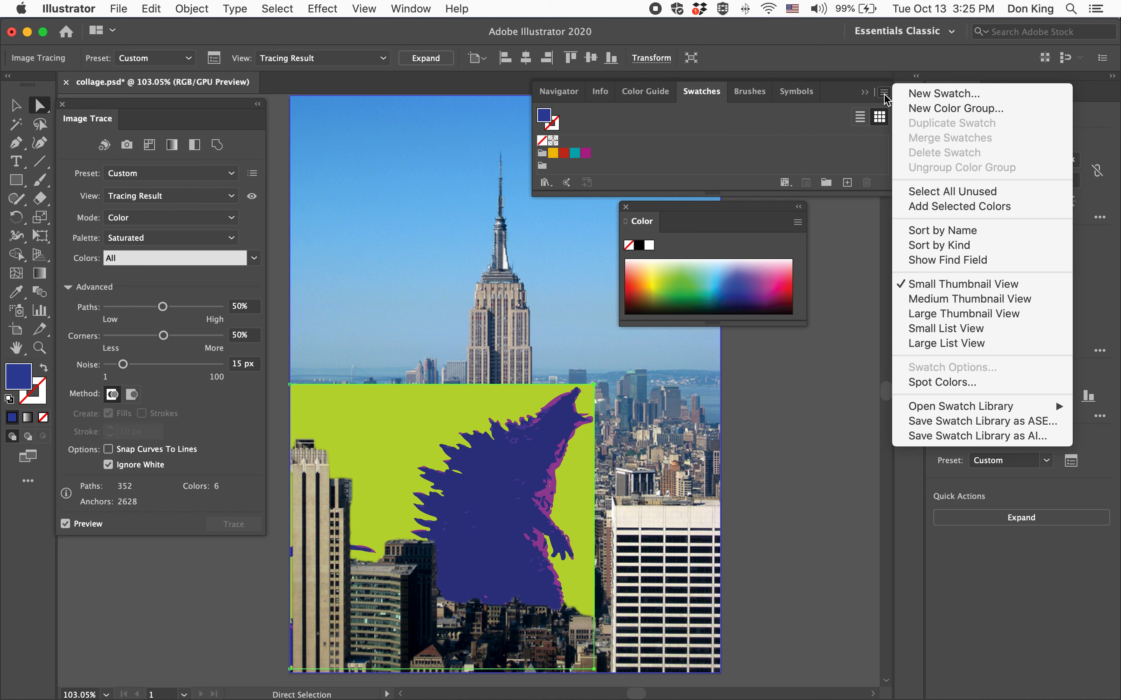
left_click(930, 94)
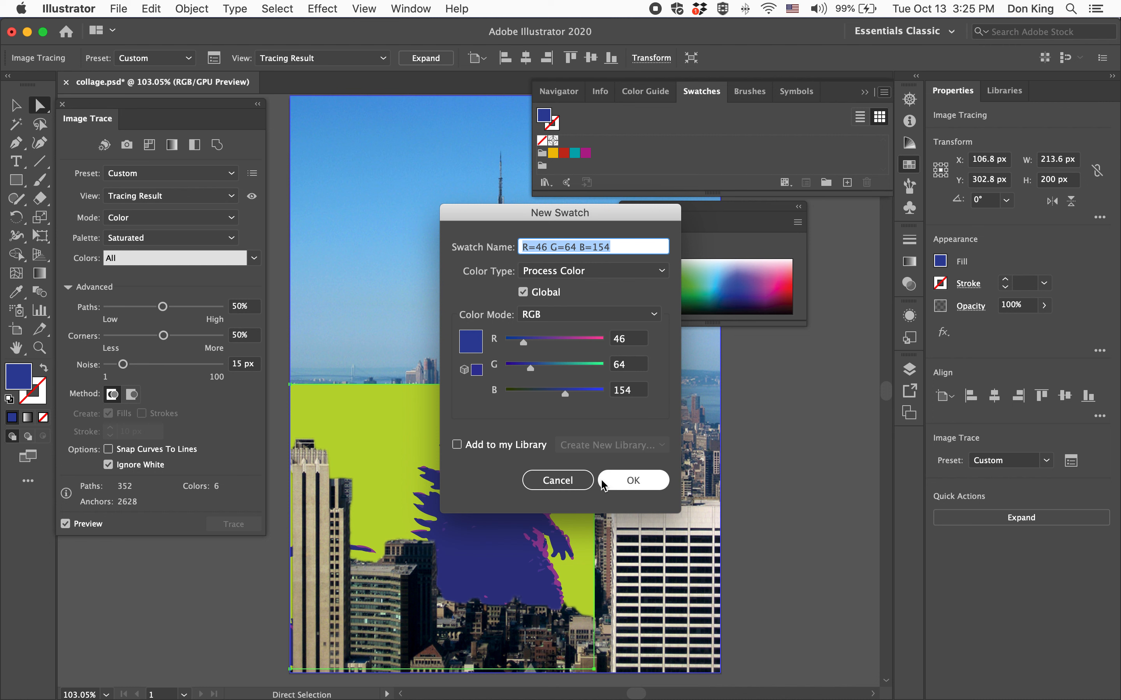
left_click(631, 482)
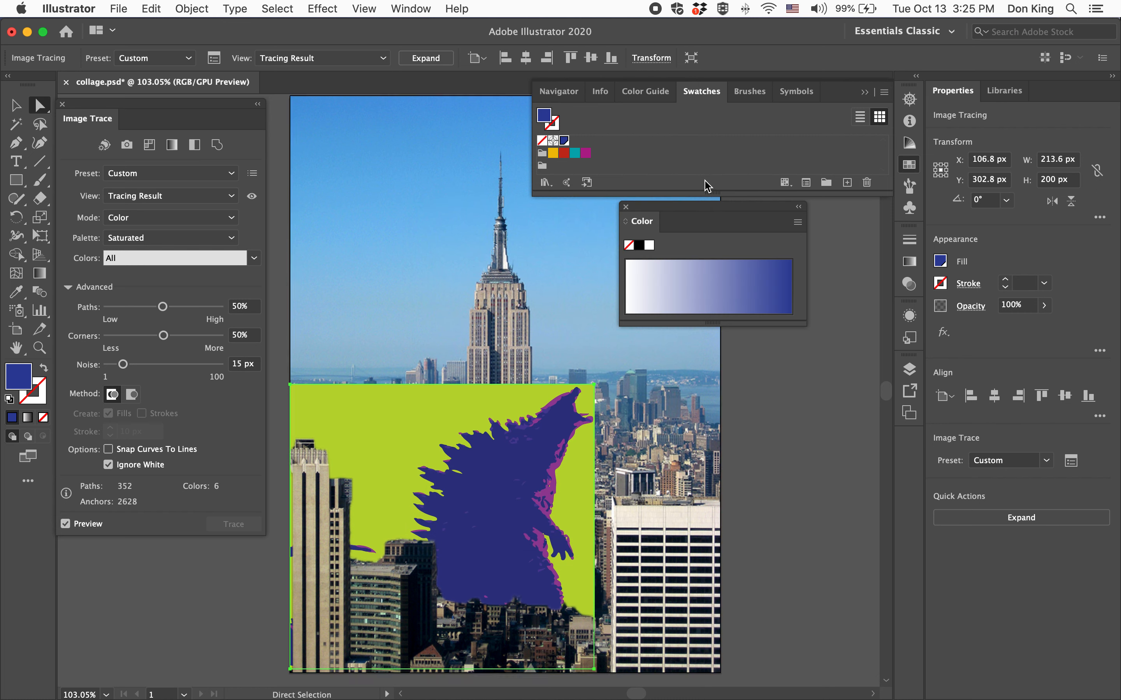
left_click_drag(564, 144, 555, 166)
Switch the Color panel's color model to RGB to show the full spectrum.
left_click(677, 268)
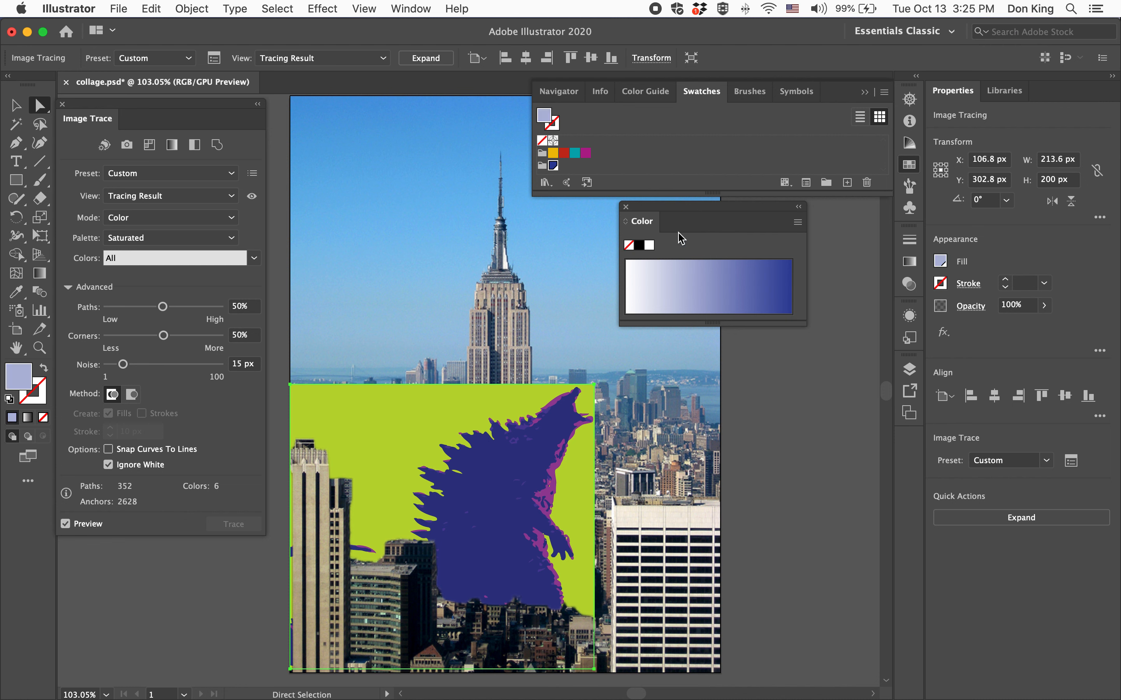
left_click(797, 223)
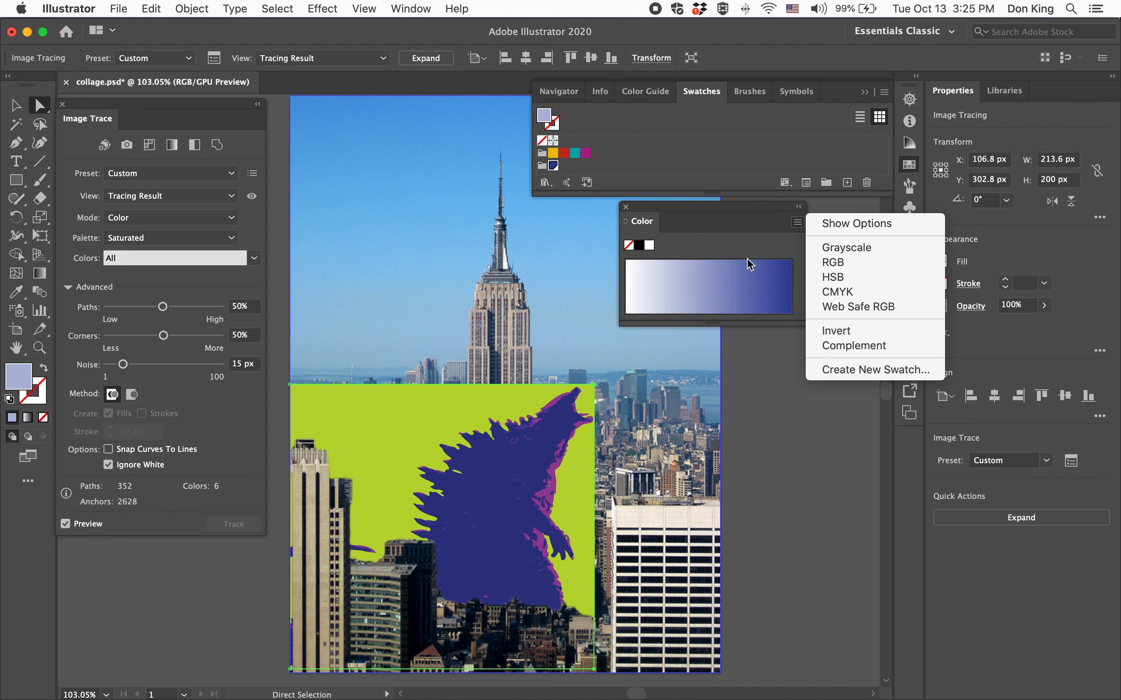
left_click(726, 216)
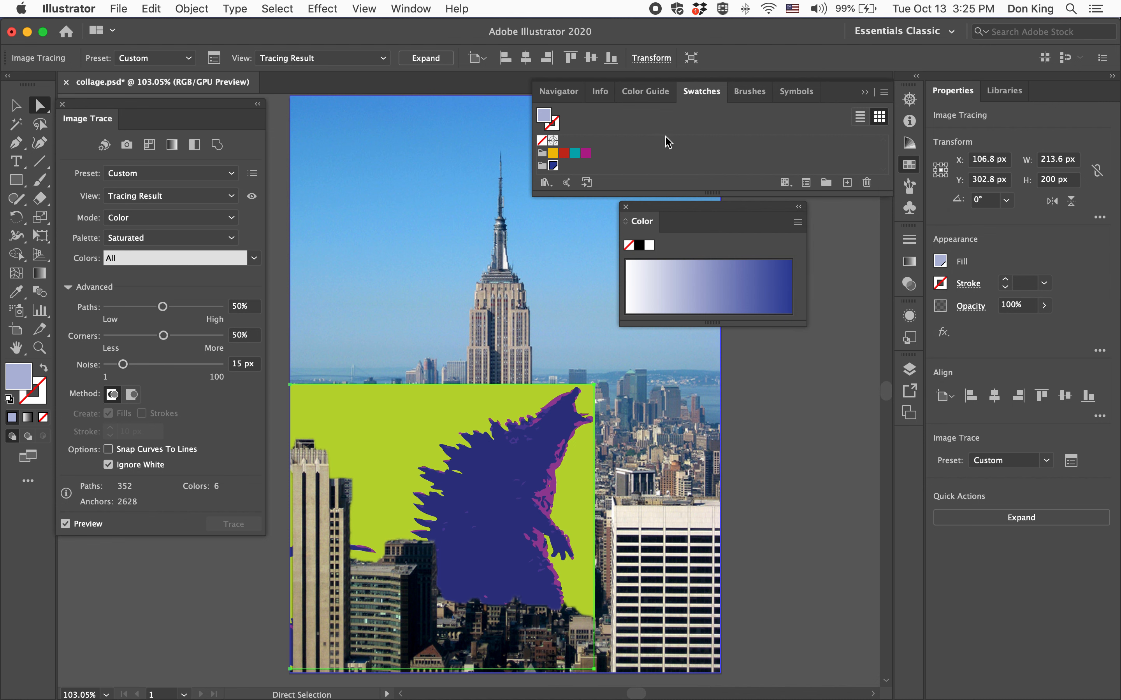
left_click(646, 92)
left_click(695, 94)
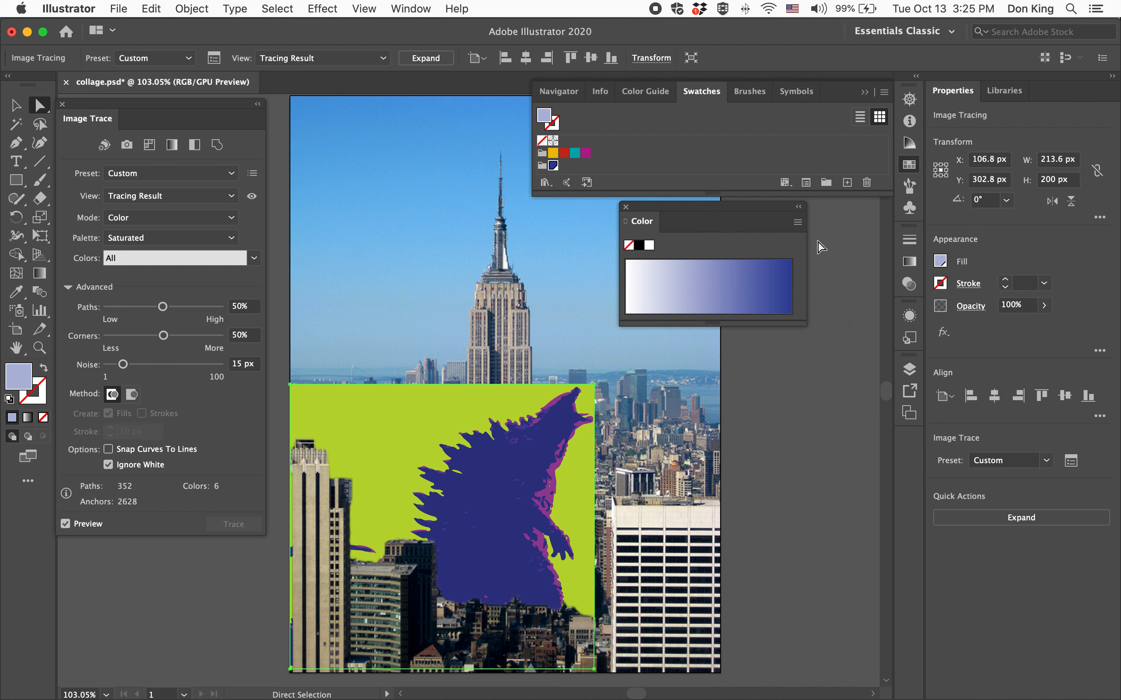
left_click(798, 223)
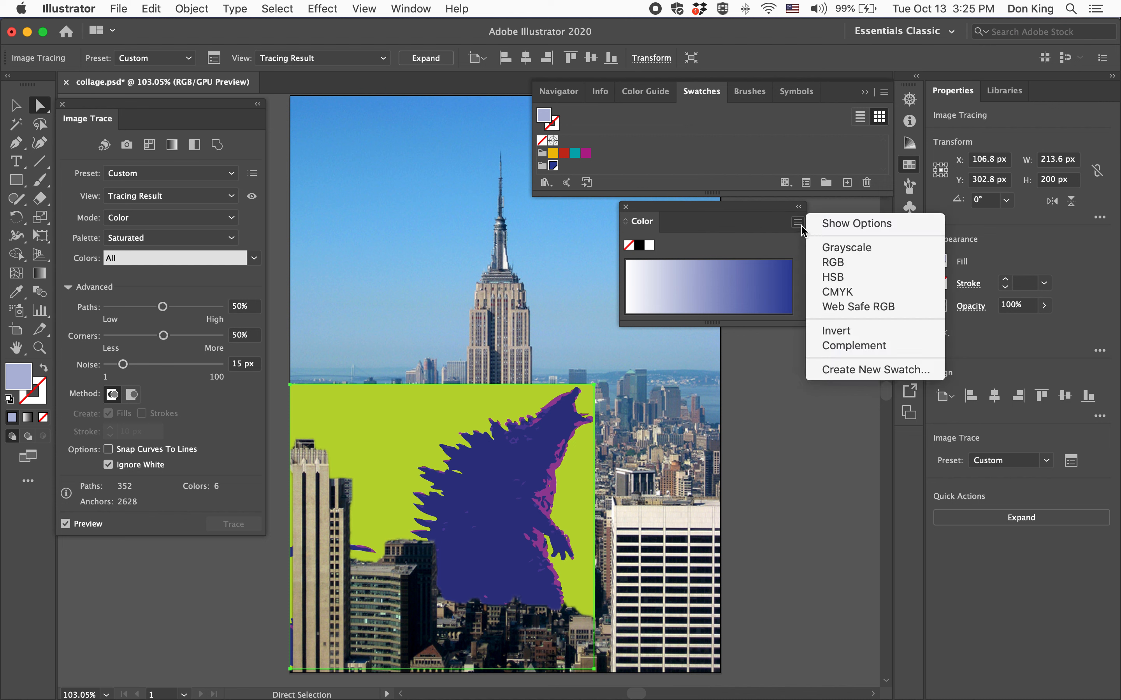
left_click(824, 263)
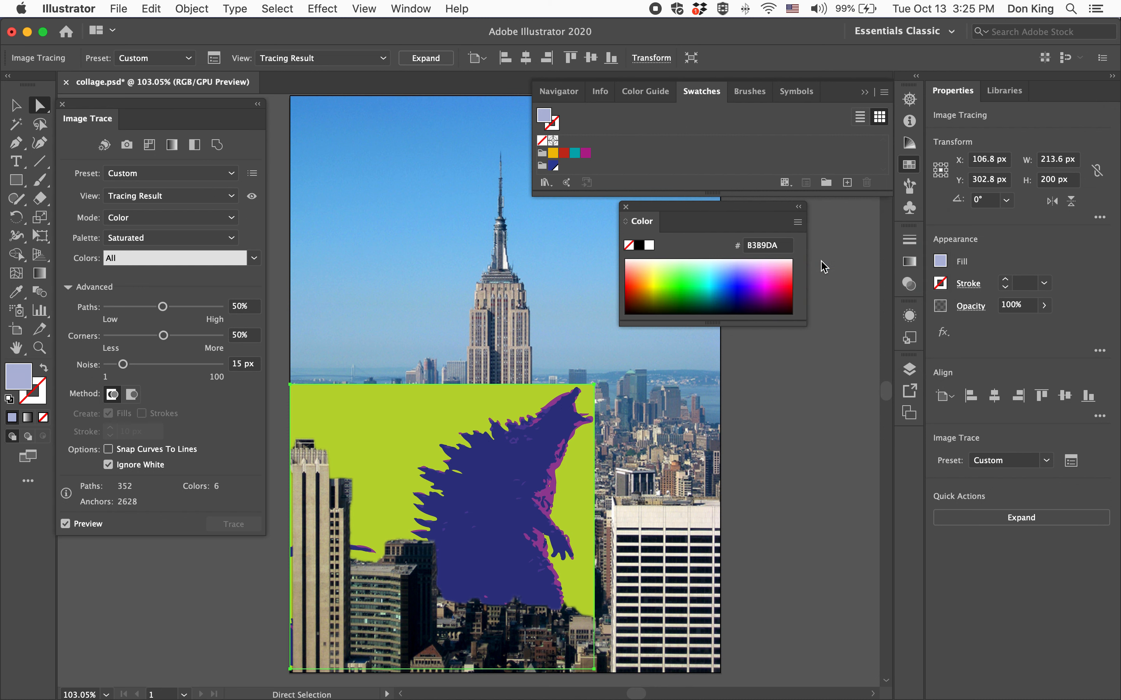
Pick a red and save it as global process swatch R=219 G=0 B=55 in the same color group as the blue.
left_click(788, 288)
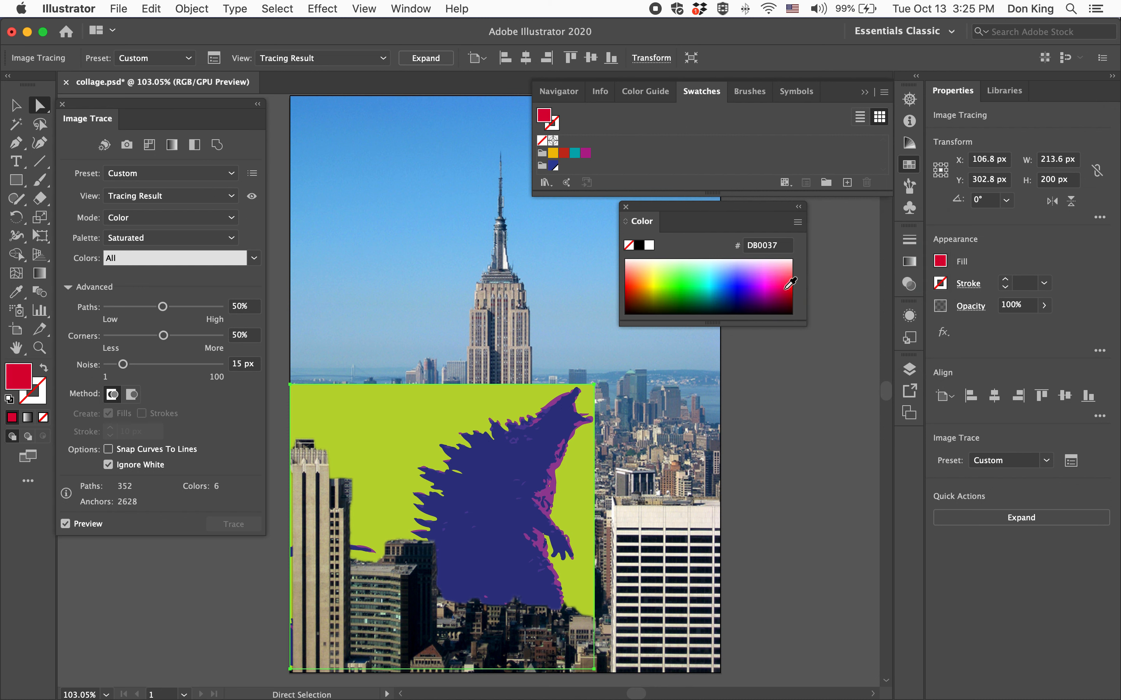
left_click(884, 92)
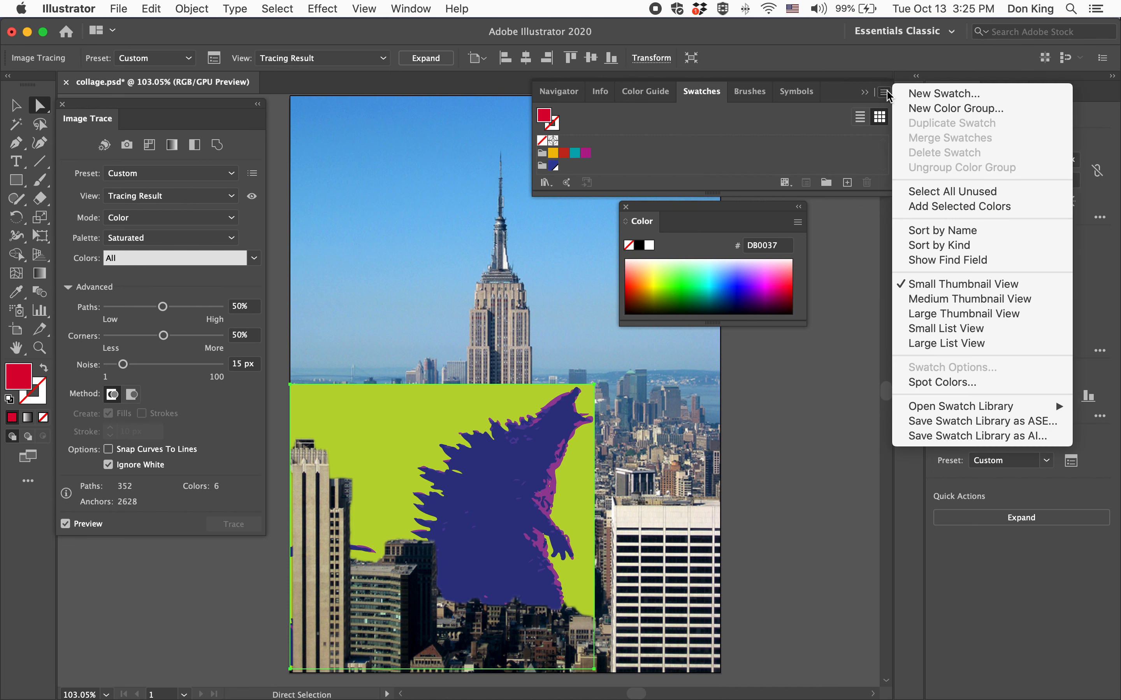
left_click(899, 94)
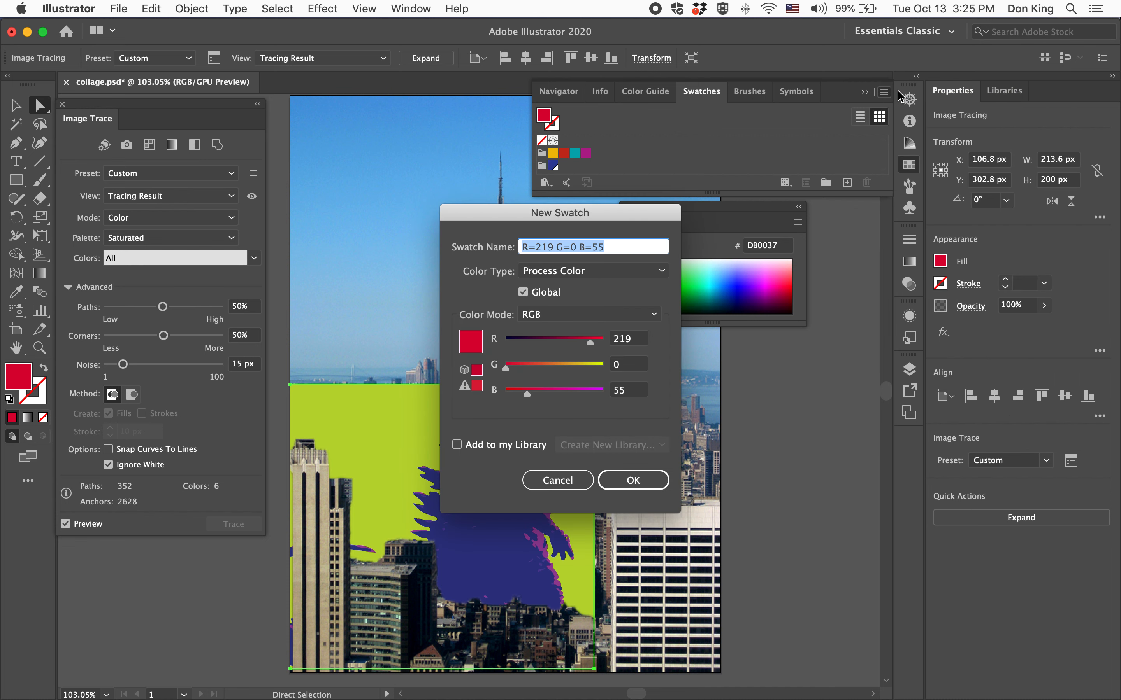
left_click(635, 479)
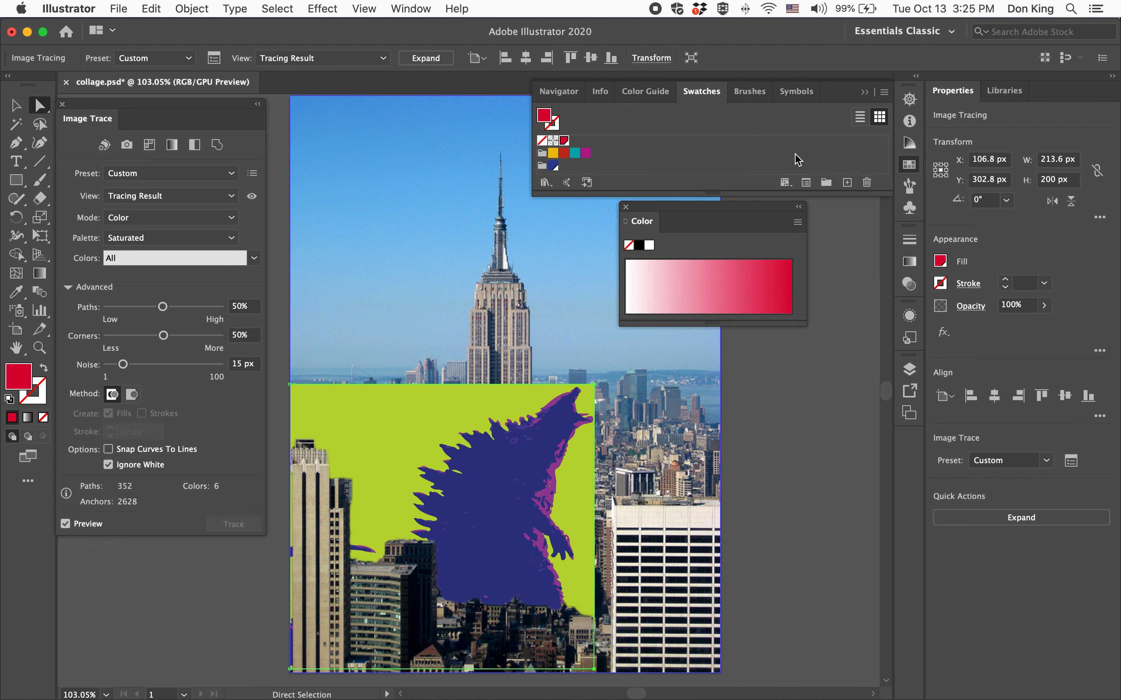
left_click_drag(572, 143, 542, 168)
left_click(187, 265)
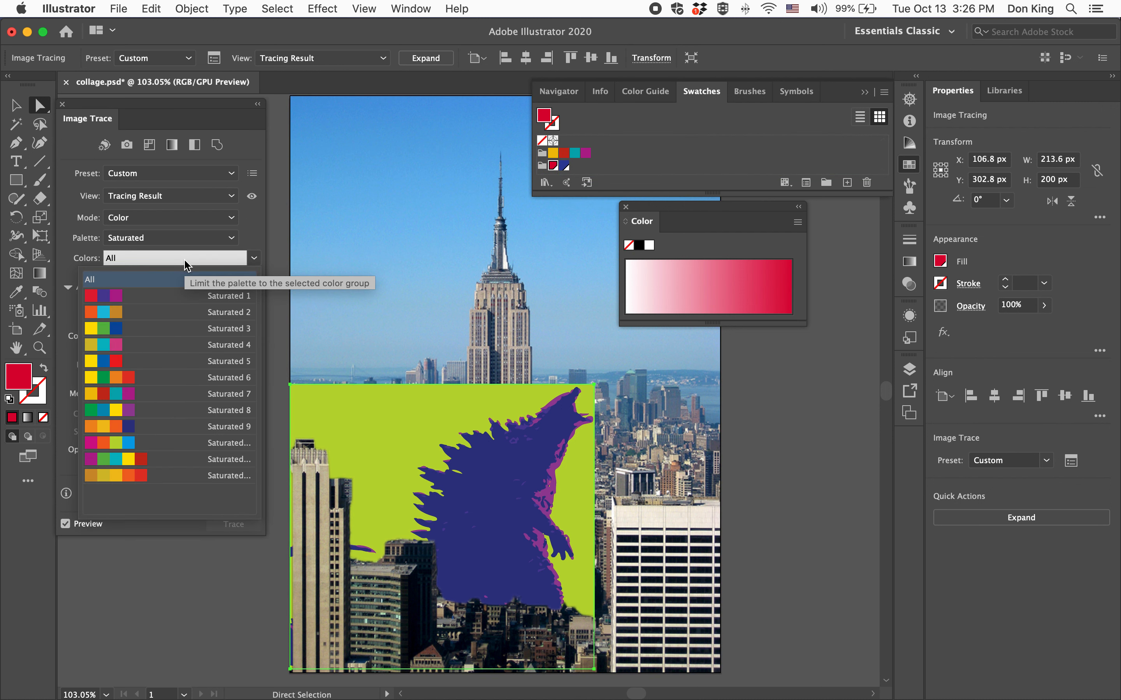
left_click(187, 260)
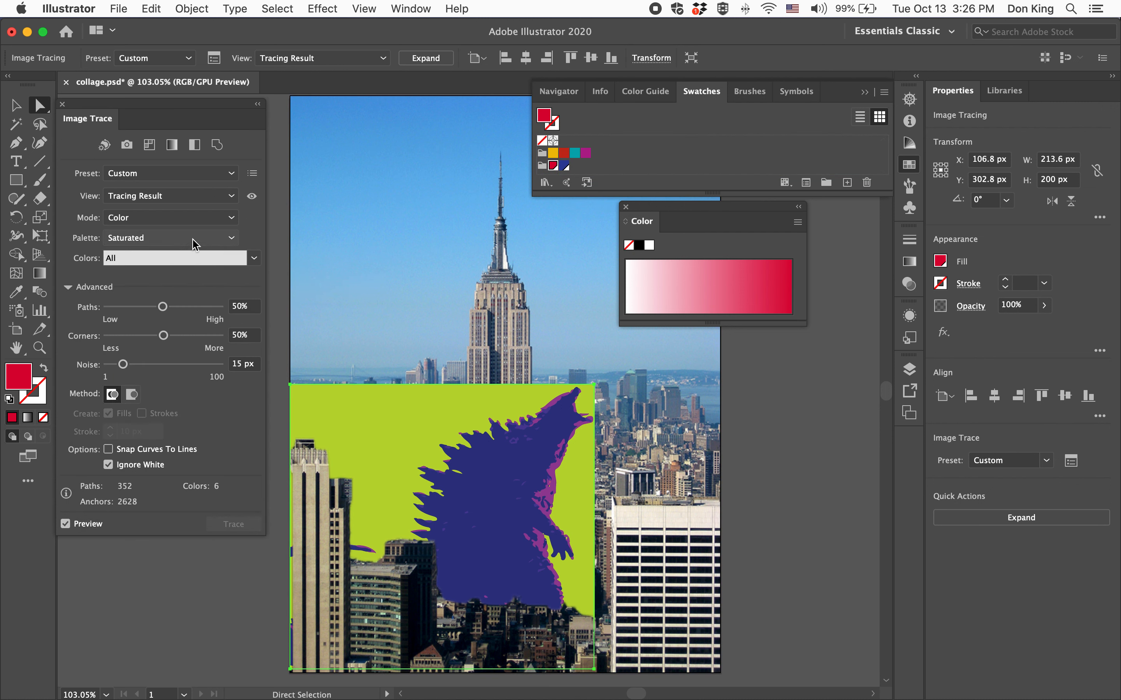
left_click(192, 239)
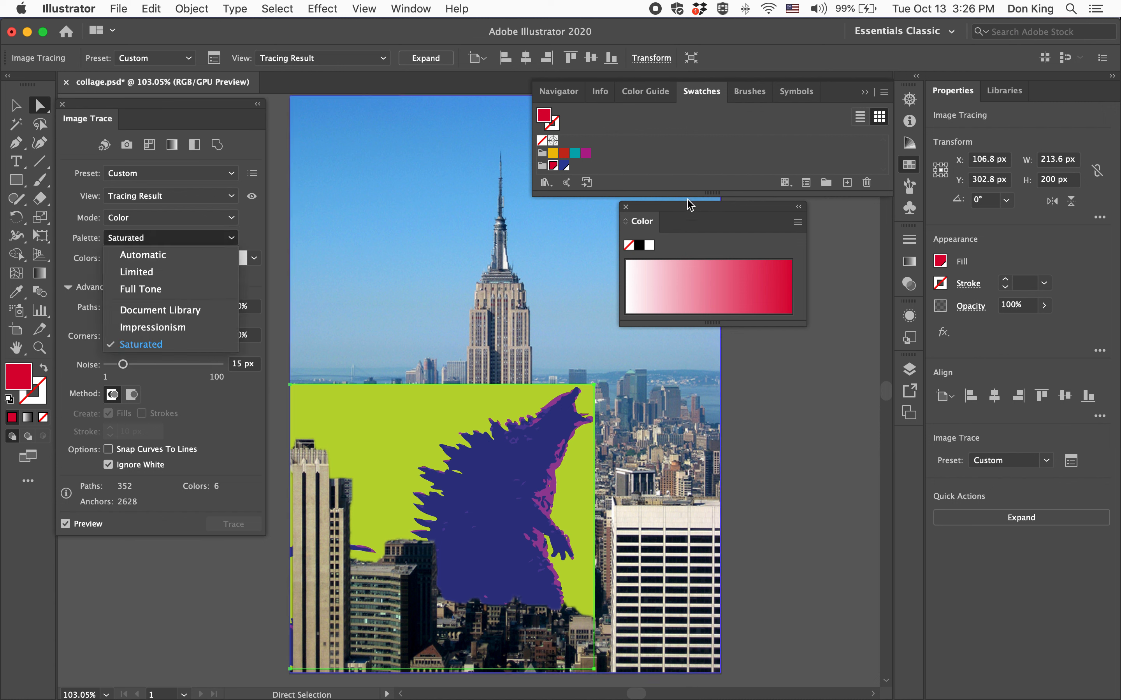
Select the red and blue color group and save the swatches as an ASE library named "color group 1" in the Swatches folder.
left_click(540, 168)
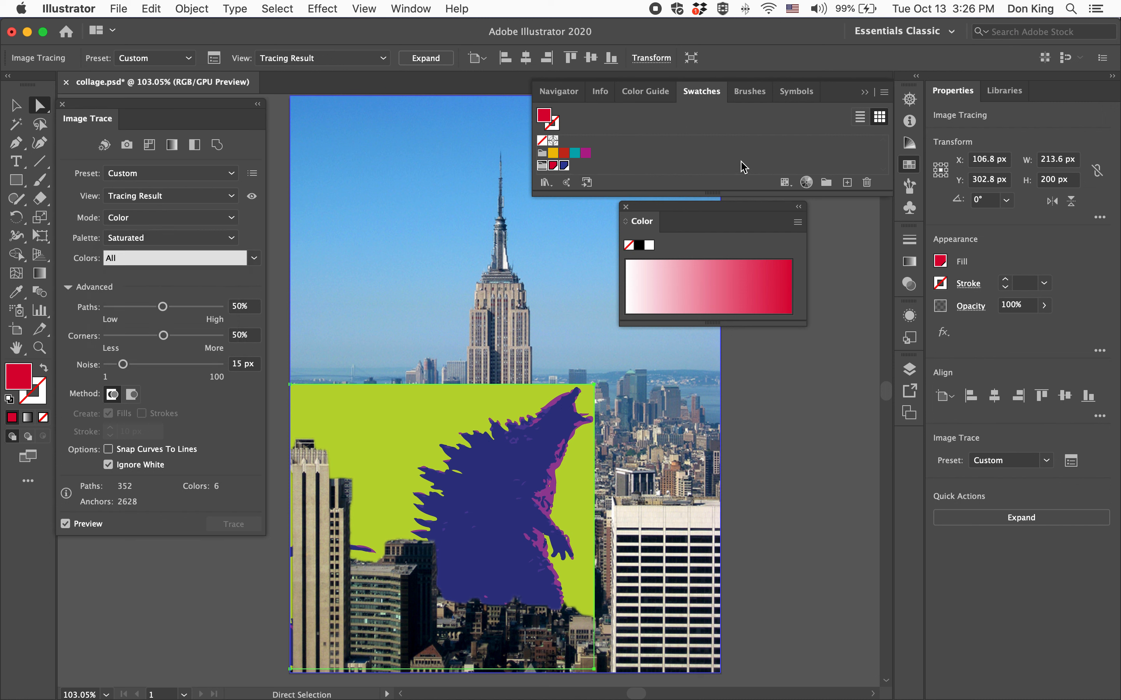
left_click(542, 167)
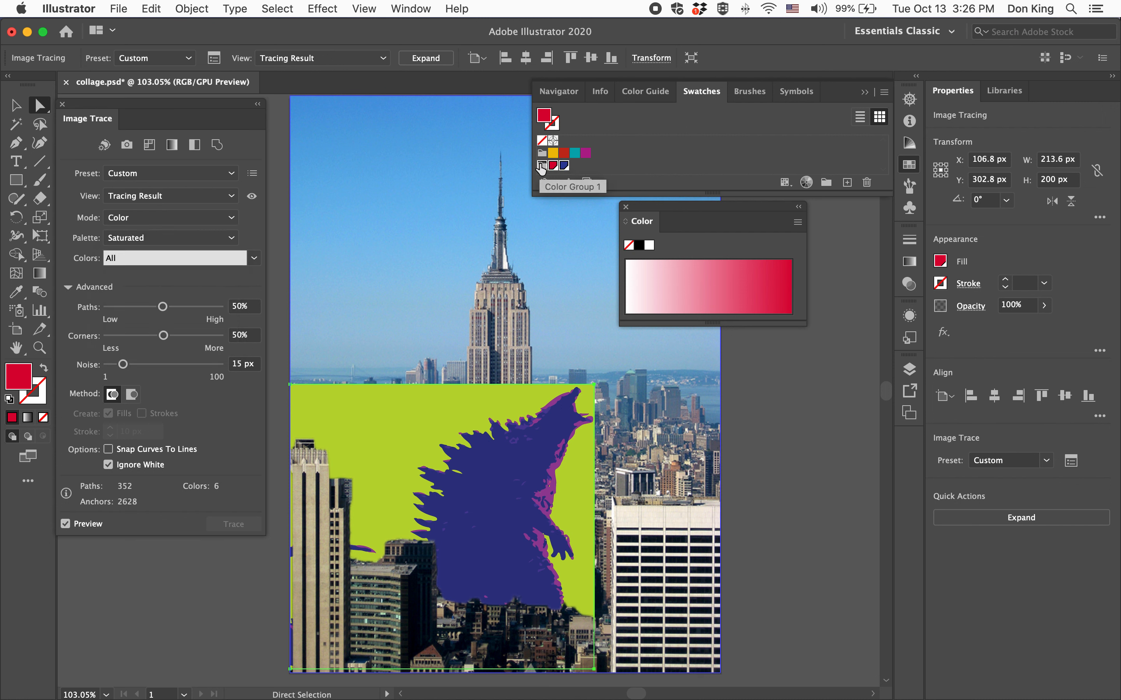
left_click(885, 92)
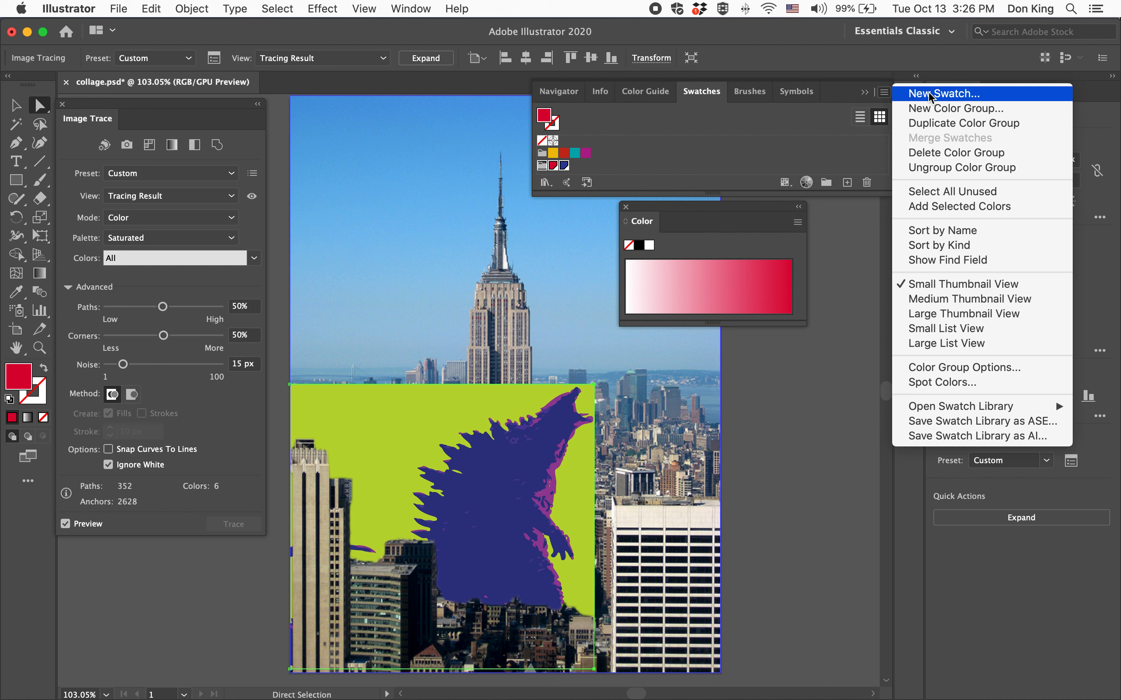
left_click(1004, 427)
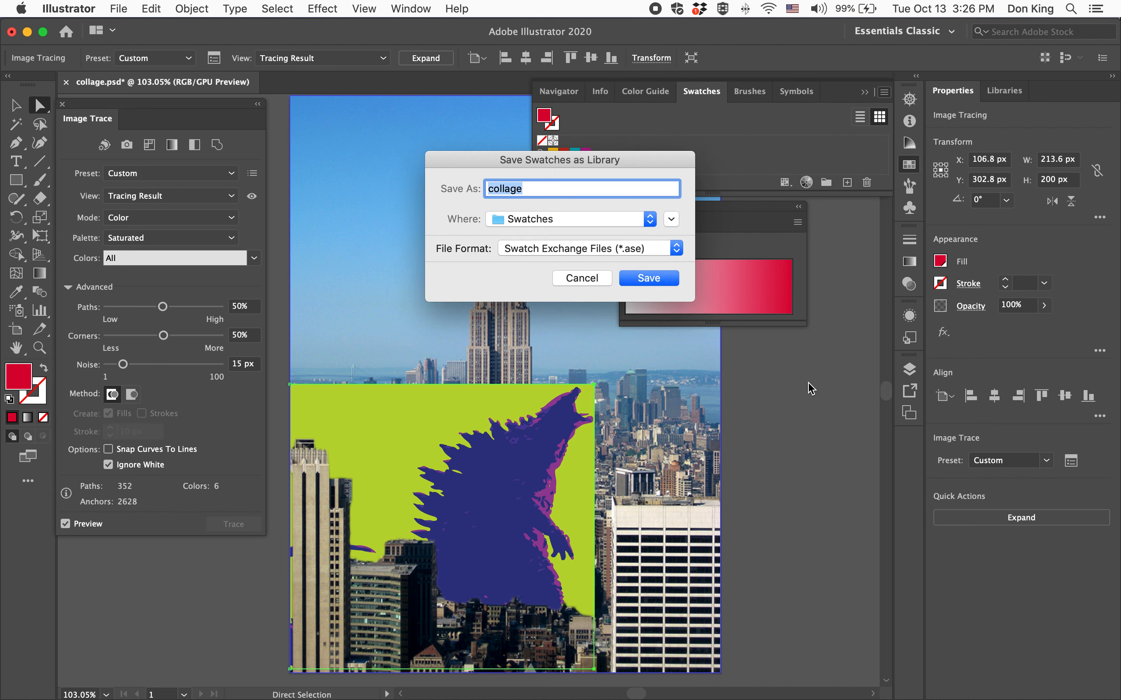
type("color group 1")
left_click(642, 278)
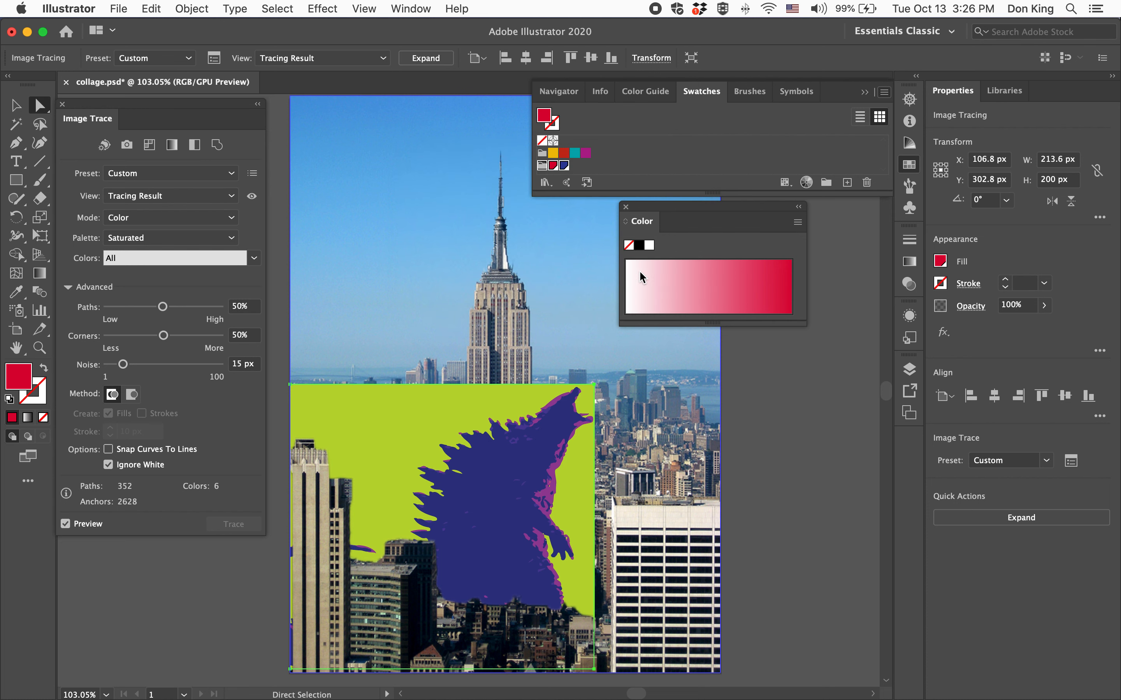
left_click(709, 390)
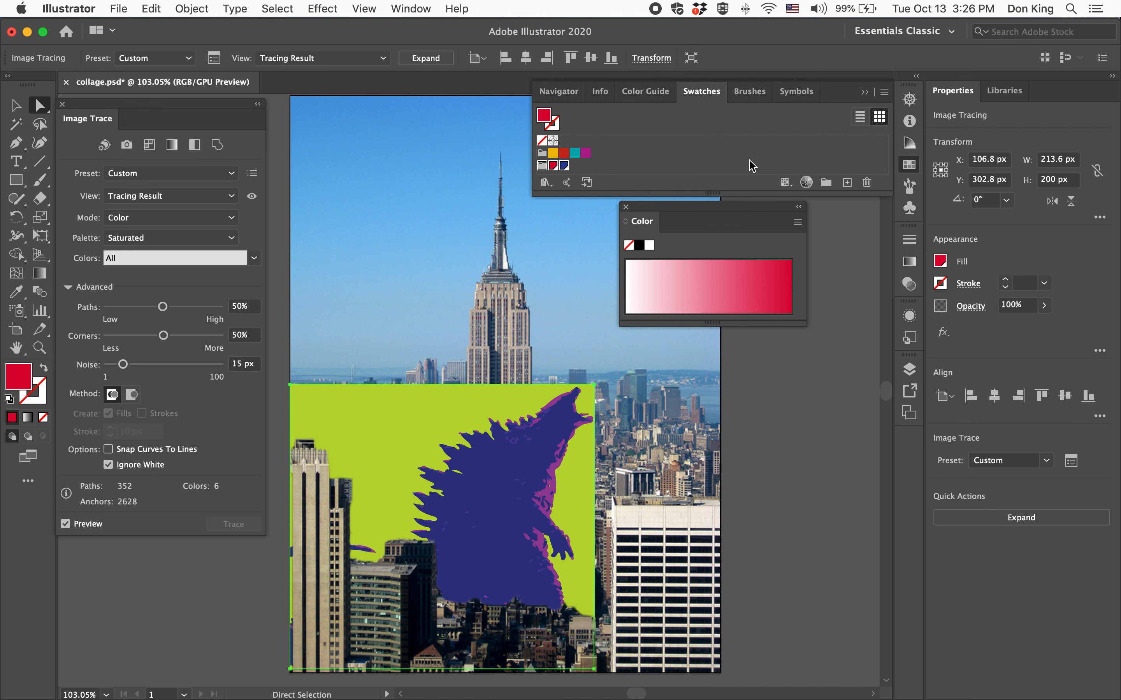
Open the user-defined swatch library "color group 1" and set it as the palette for the image trace.
left_click(884, 92)
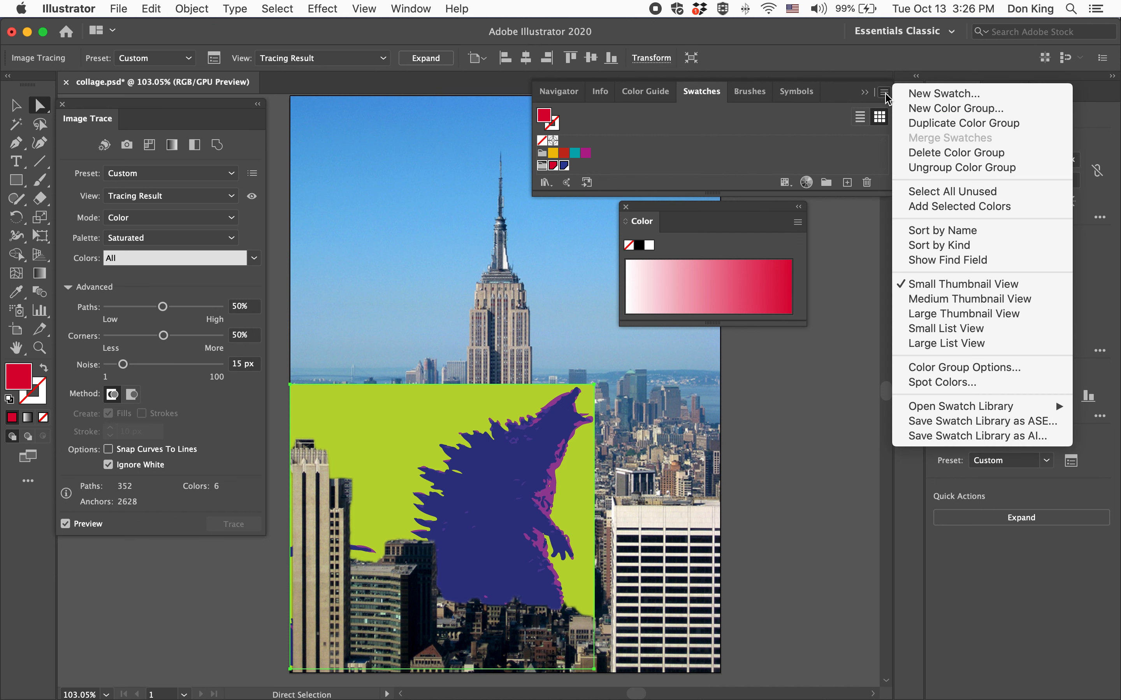
mouse_move(968, 407)
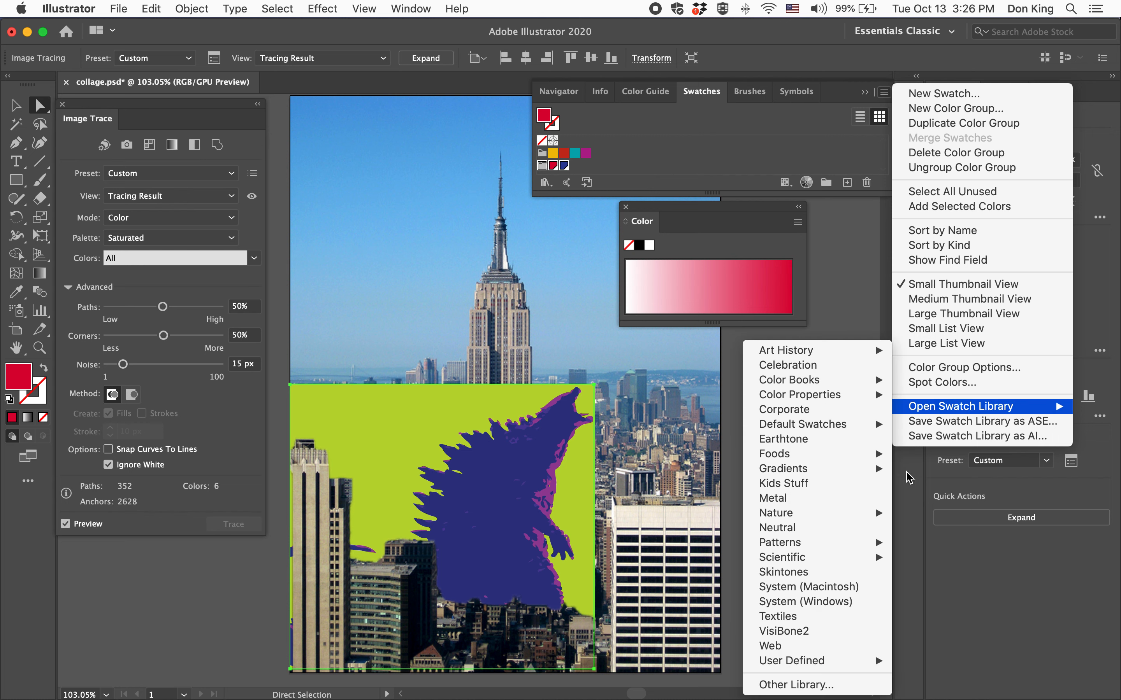
mouse_move(820, 667)
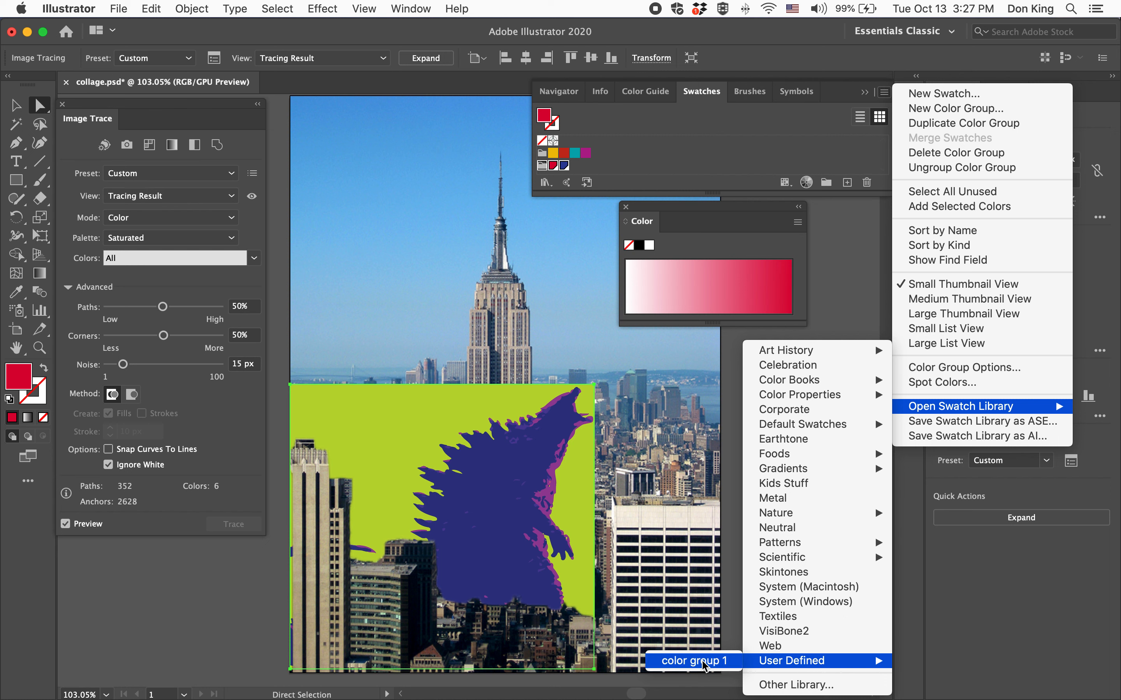
left_click(690, 661)
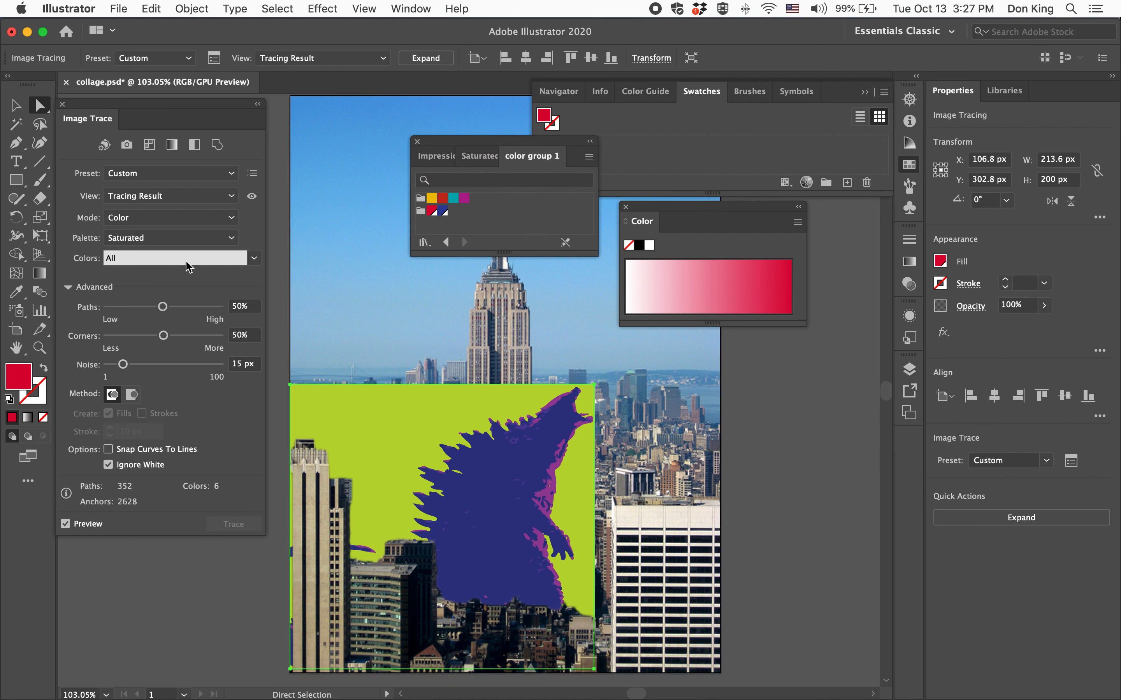
left_click(175, 241)
left_click(157, 370)
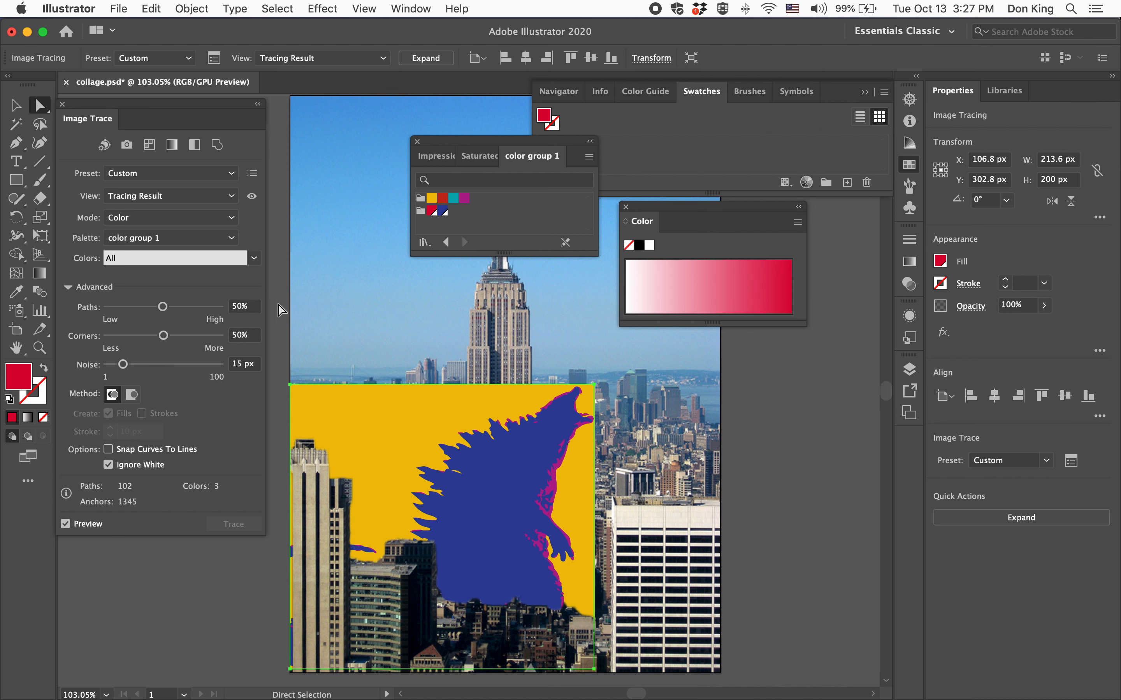
Limit the trace colors to the Saturated 7 group, and switch them to the custom red and blue group.
left_click(207, 262)
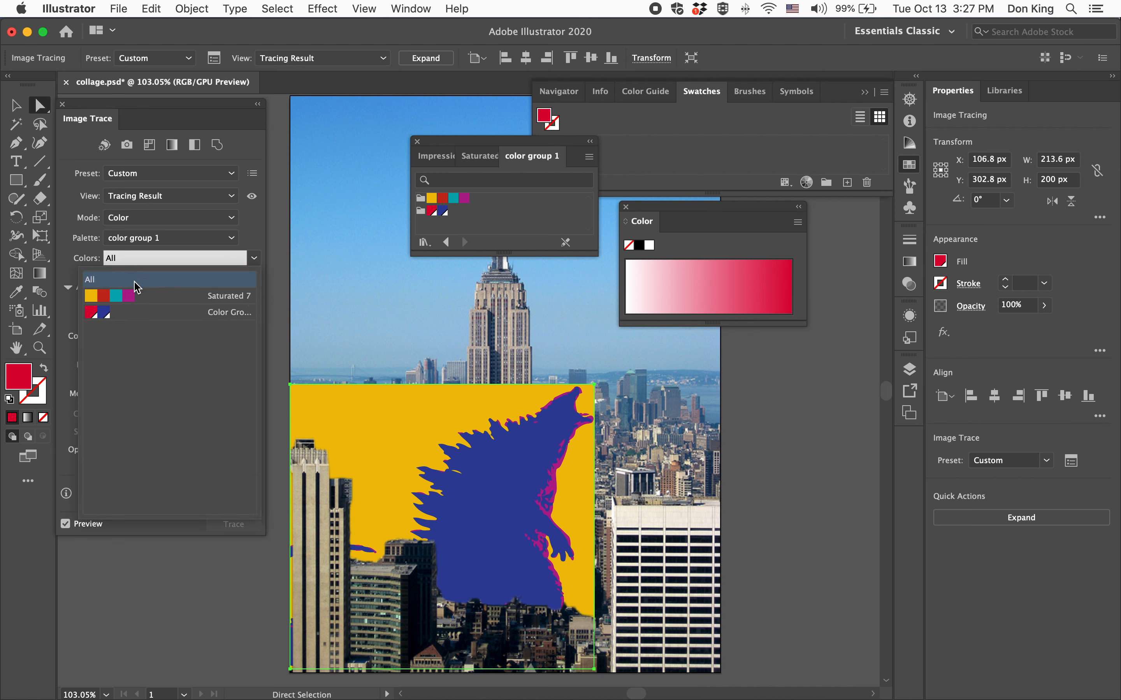
left_click(127, 296)
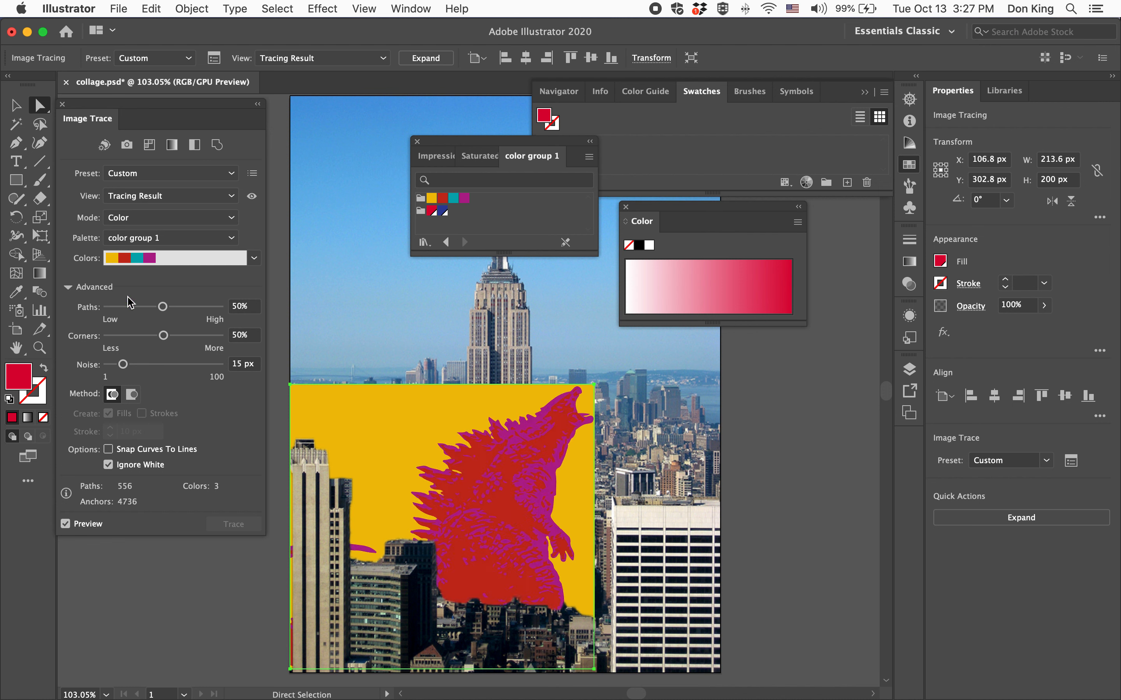
left_click(179, 260)
left_click(147, 313)
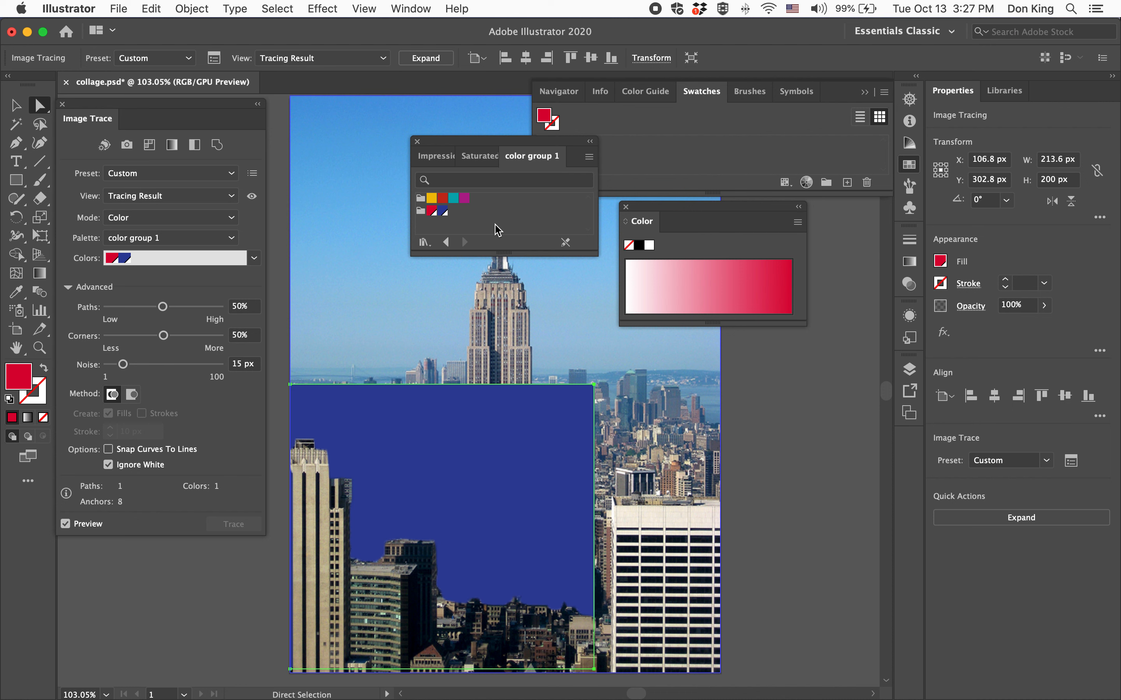
Undo the switch to the red and blue group, and clear the workspace by closing the swatch library and Color panels and narrowing Swatches.
key("super")
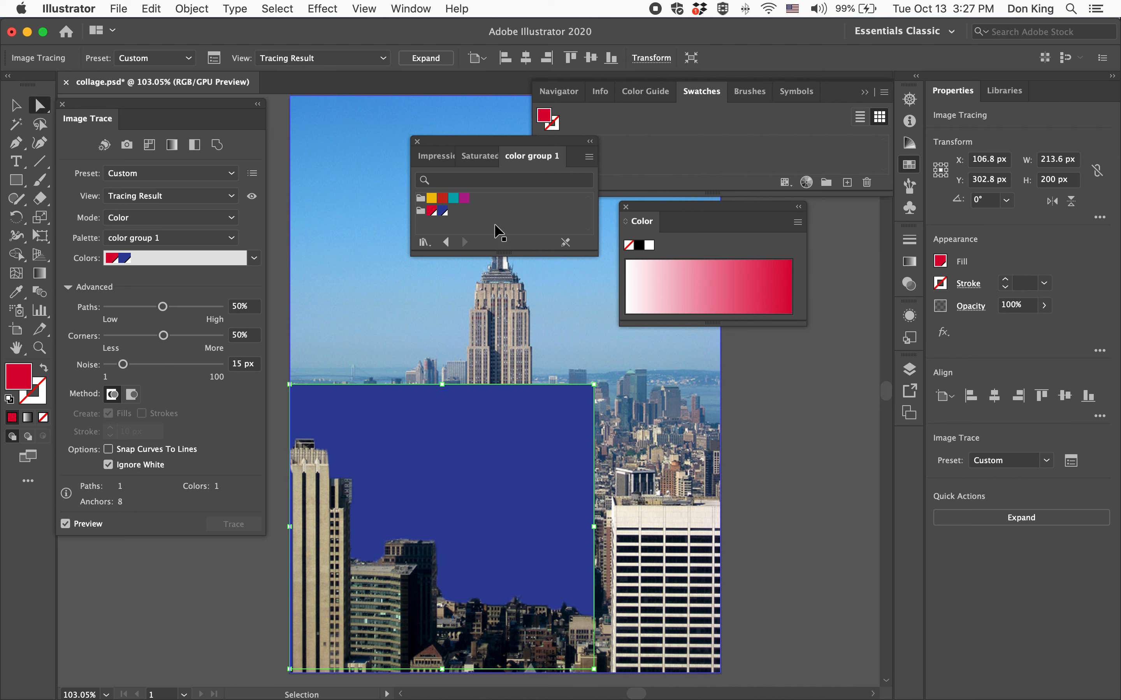
key("super+z")
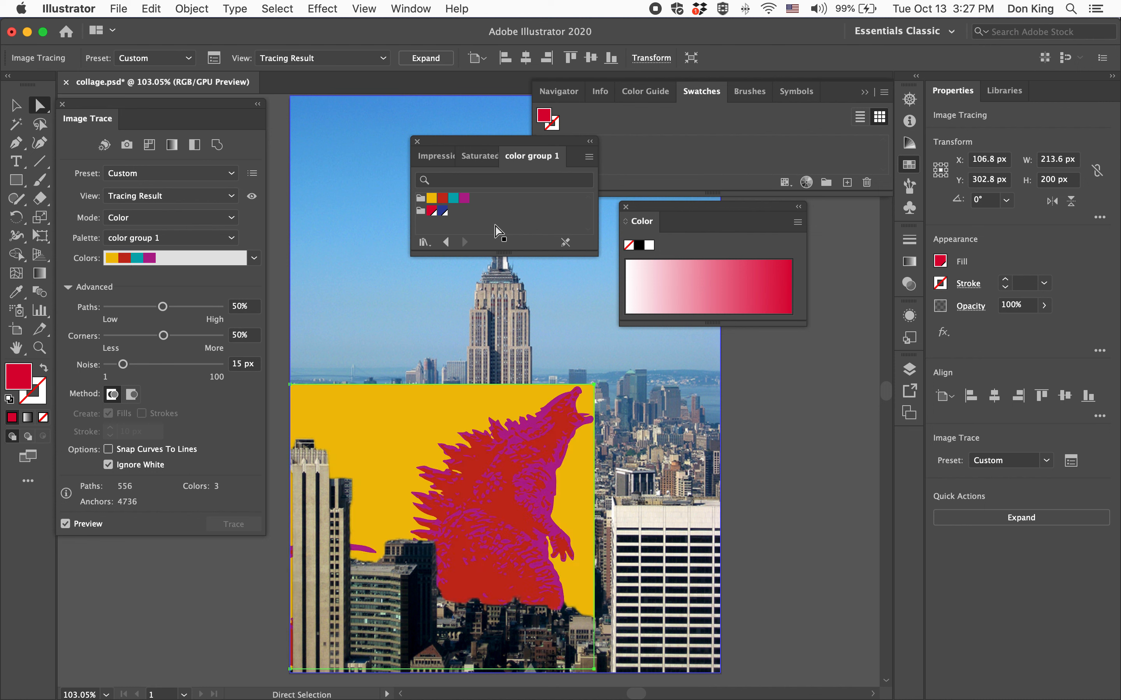
left_click(417, 141)
left_click(626, 206)
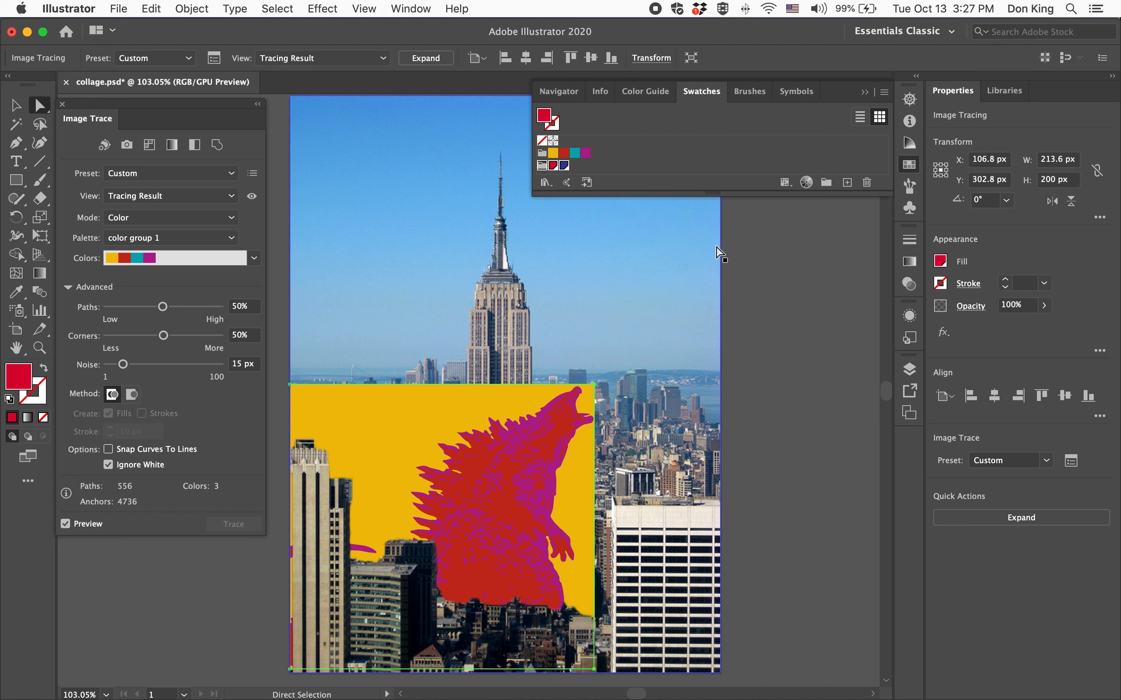
left_click_drag(532, 139, 726, 142)
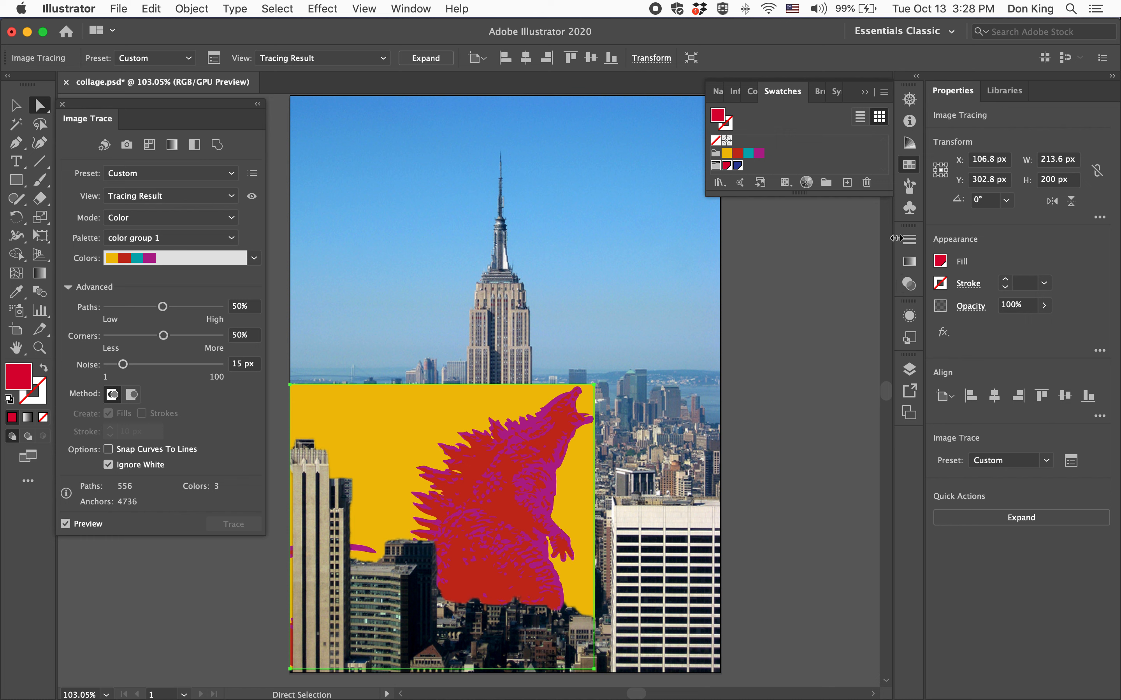
left_click(884, 92)
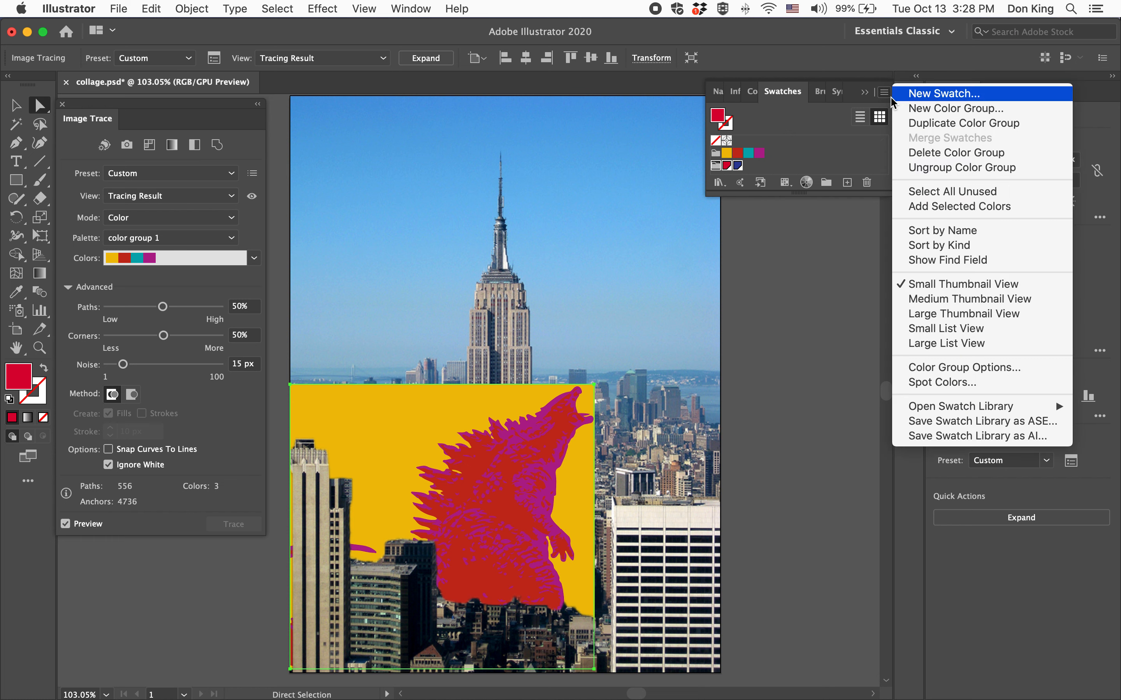
mouse_move(961, 407)
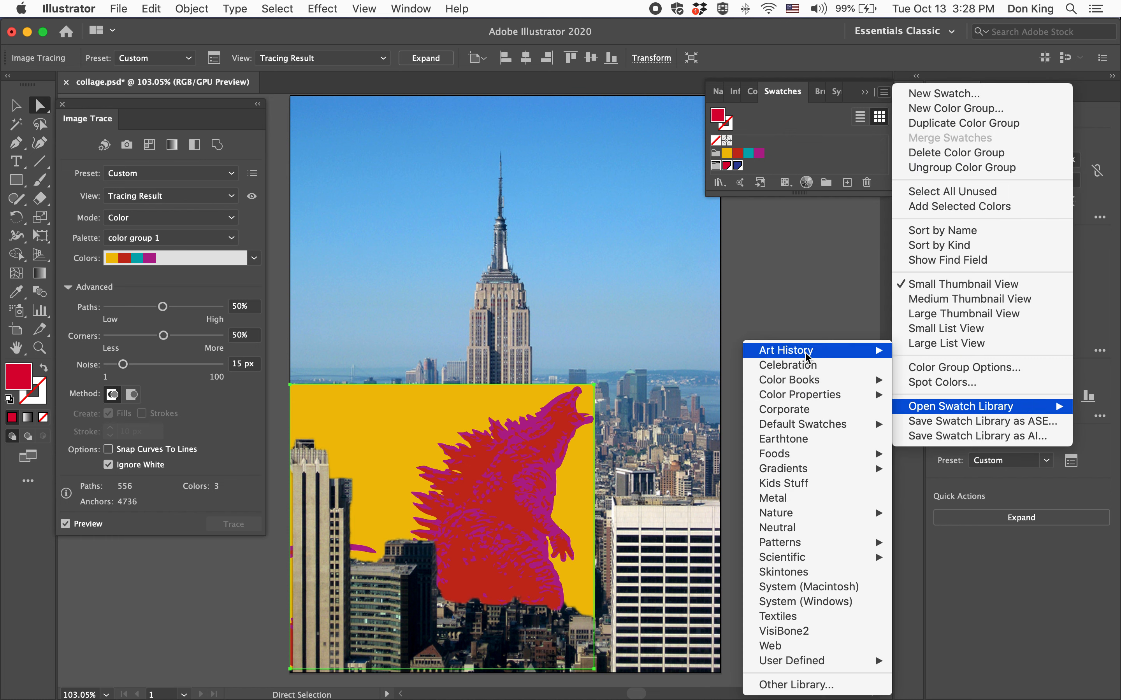
mouse_move(807, 356)
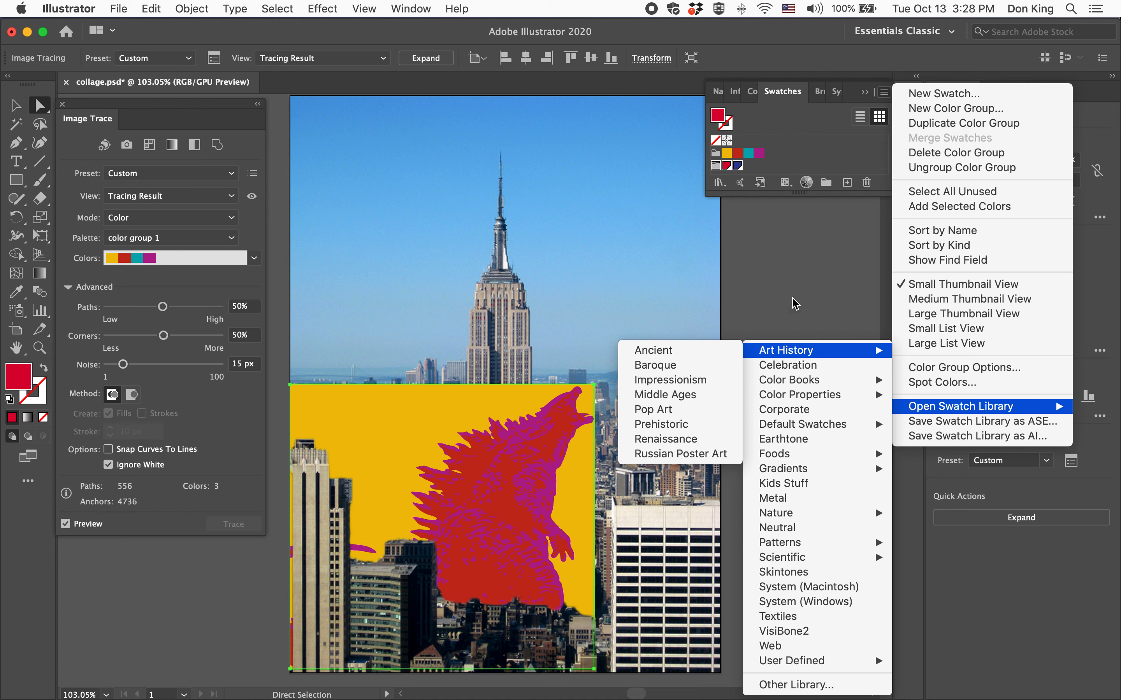
left_click(150, 632)
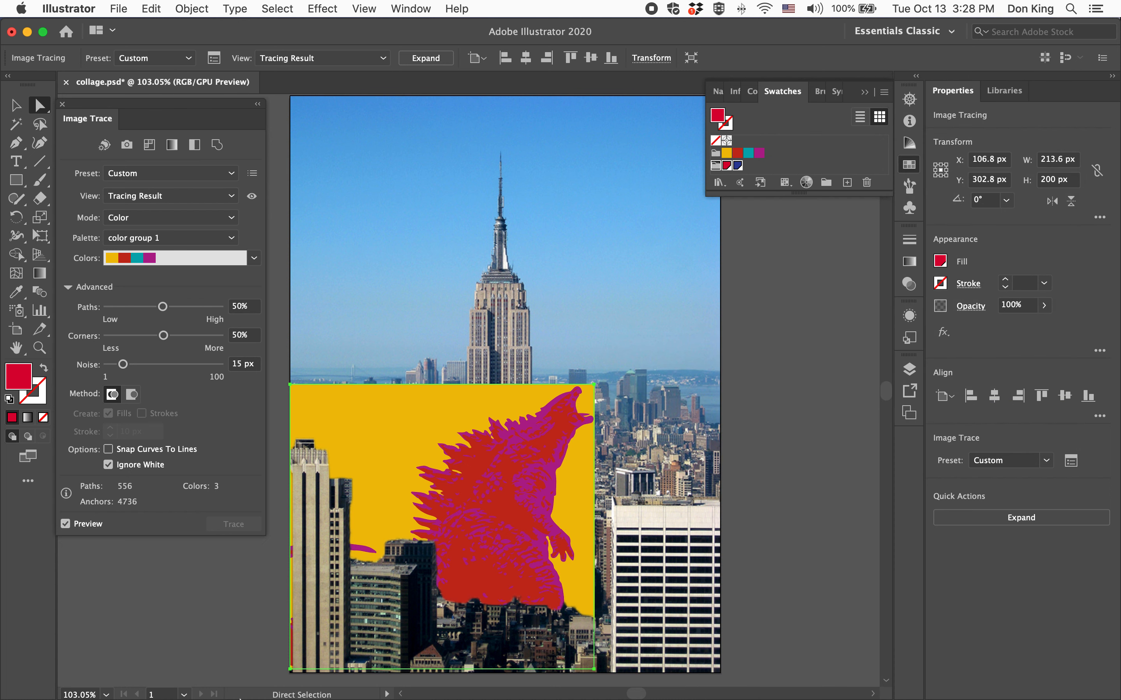
Open Starry-Night.jpg from the desktop as a separate Illustrator document, fit it in the window, and close the Image Trace panel covering it.
mouse_move(241, 699)
left_click(27, 31)
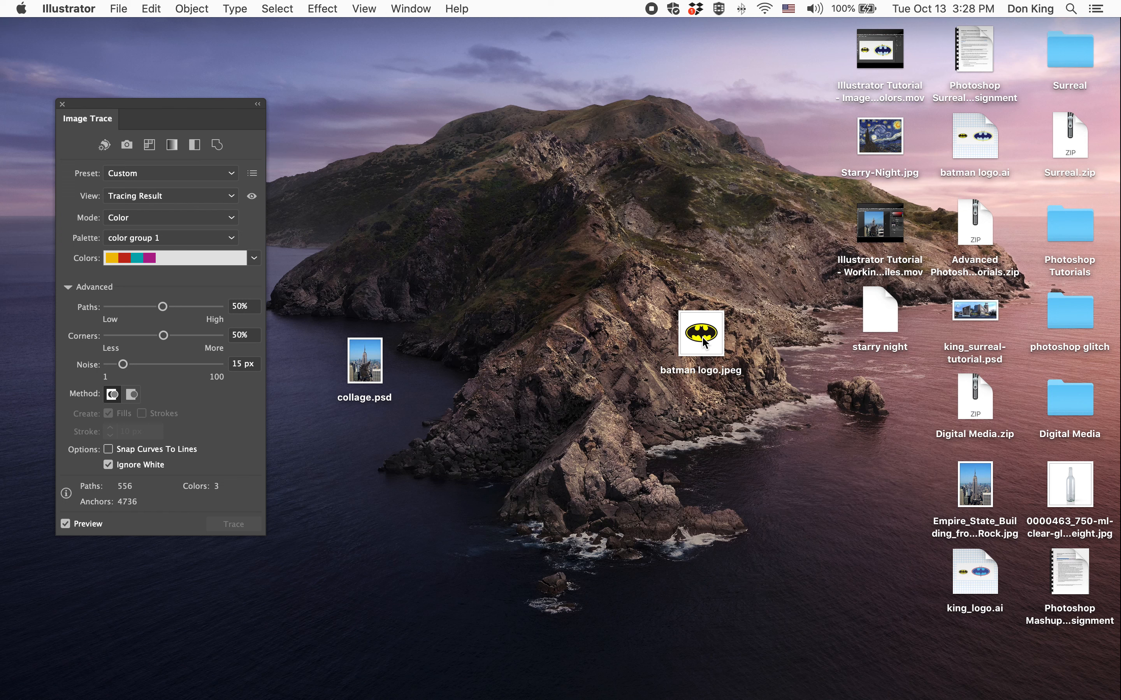
mouse_move(874, 132)
left_mouse_down()
mouse_move(623, 209)
mouse_move(551, 382)
left_mouse_up()
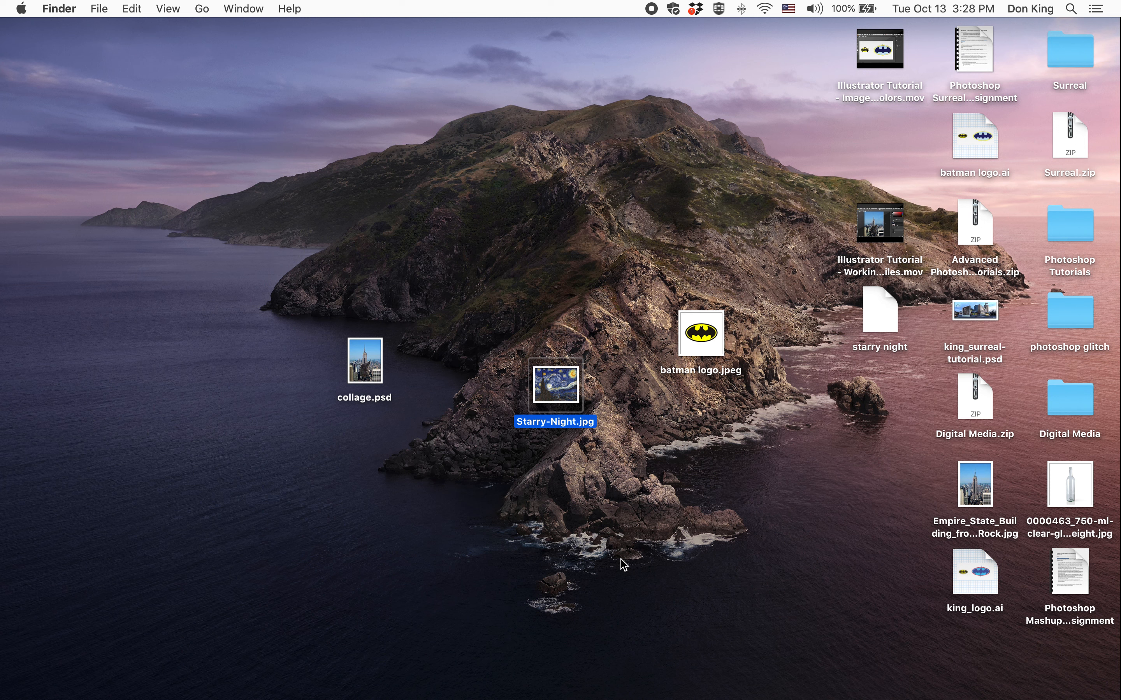
mouse_move(567, 393)
left_mouse_down()
mouse_move(556, 439)
mouse_move(396, 672)
left_mouse_up()
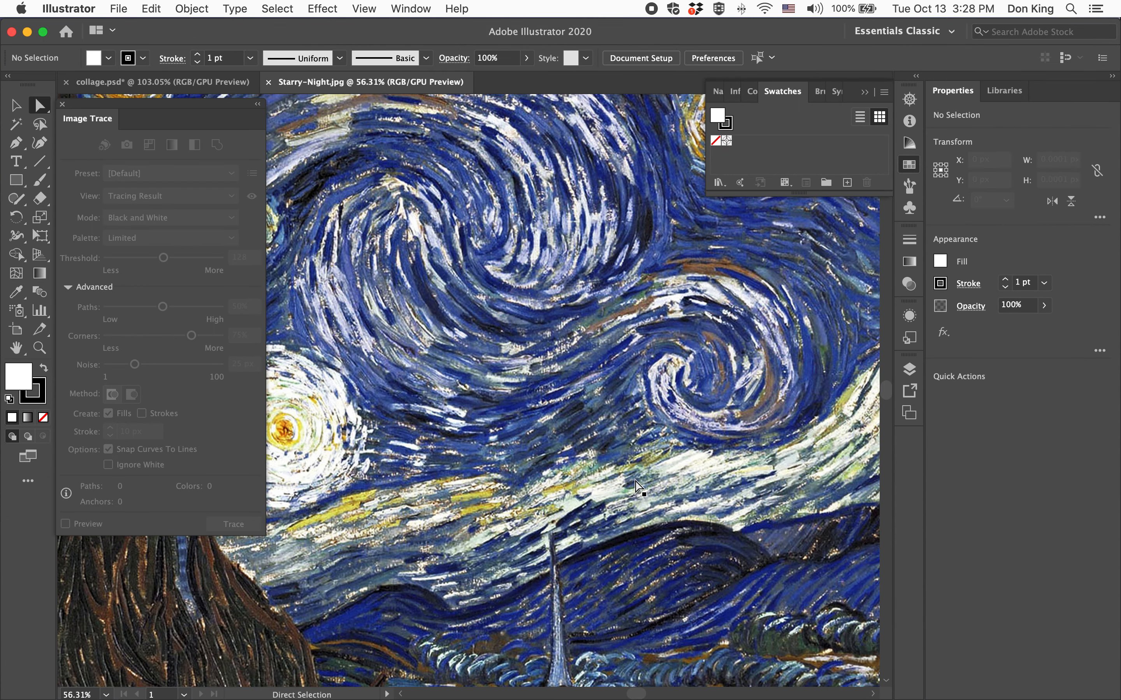
double_click(11, 352)
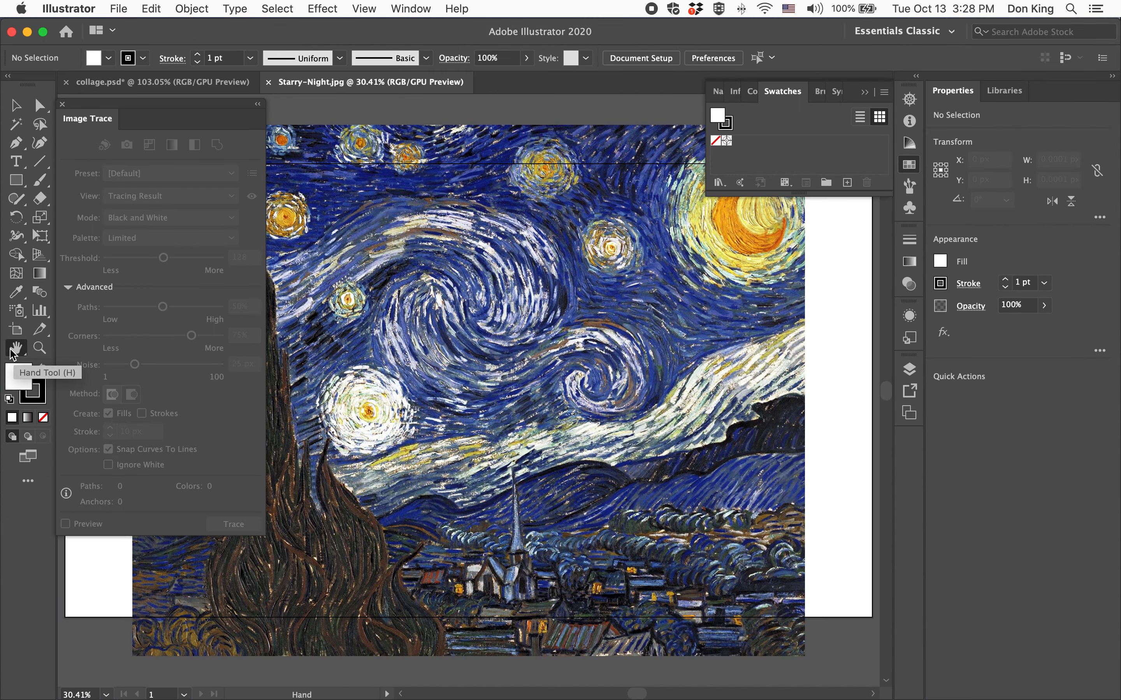
left_click(63, 104)
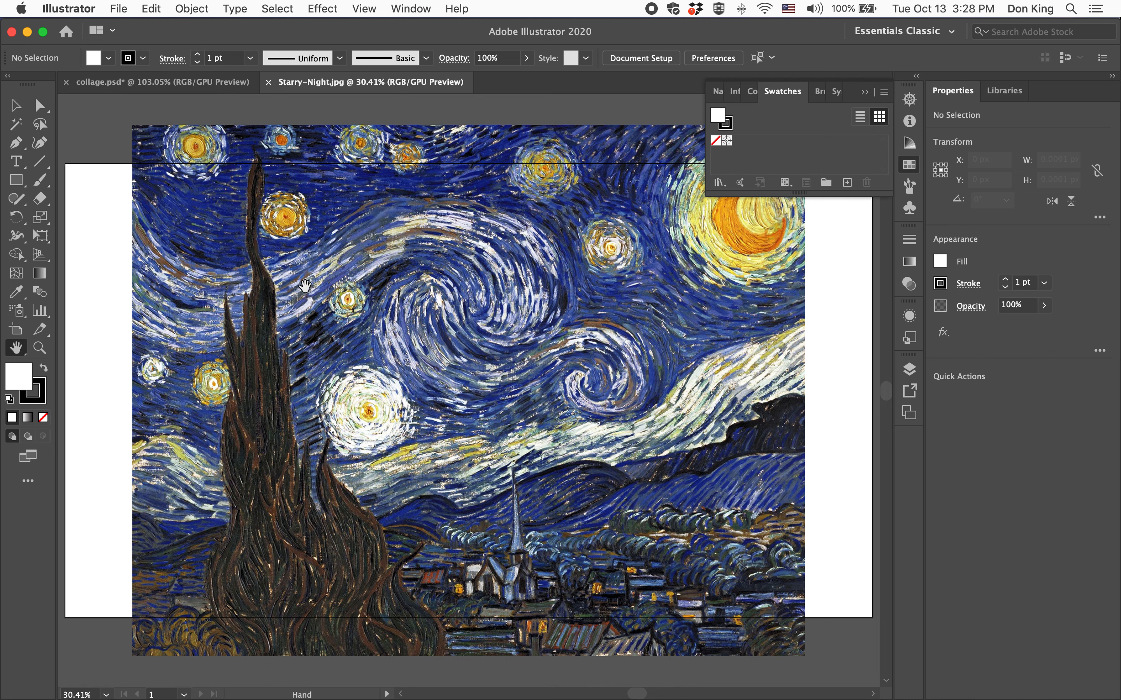
Trace the Starry Night painting with Image Trace using the 6 Colors preset.
left_click(15, 105)
left_click(532, 335)
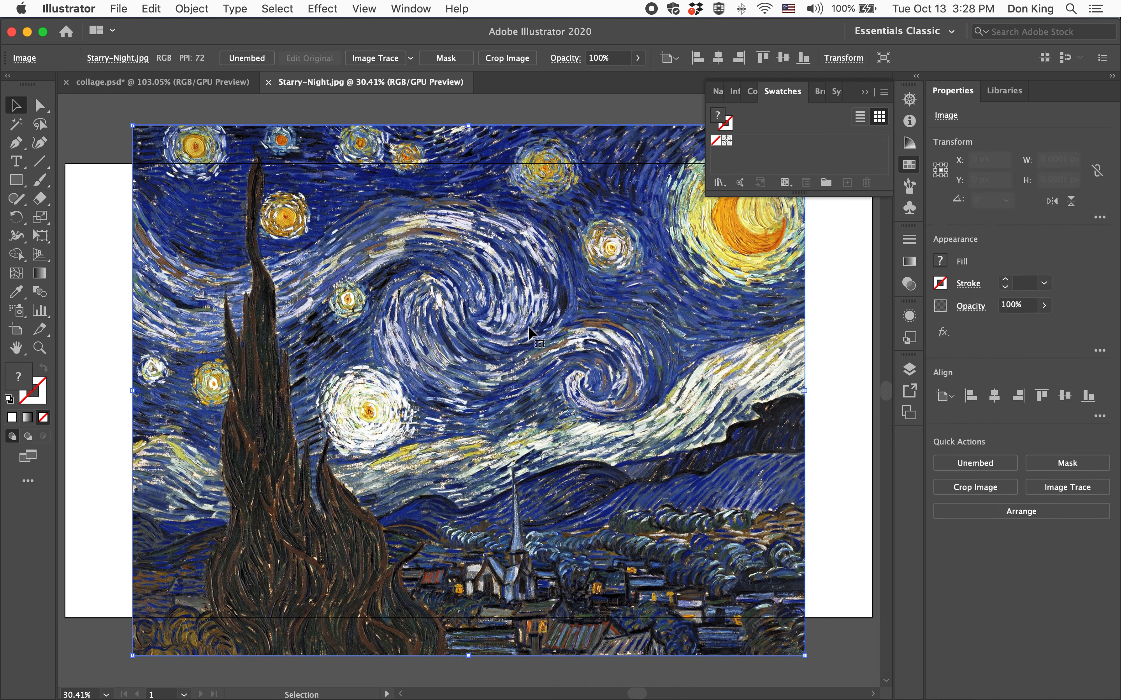
left_click(383, 58)
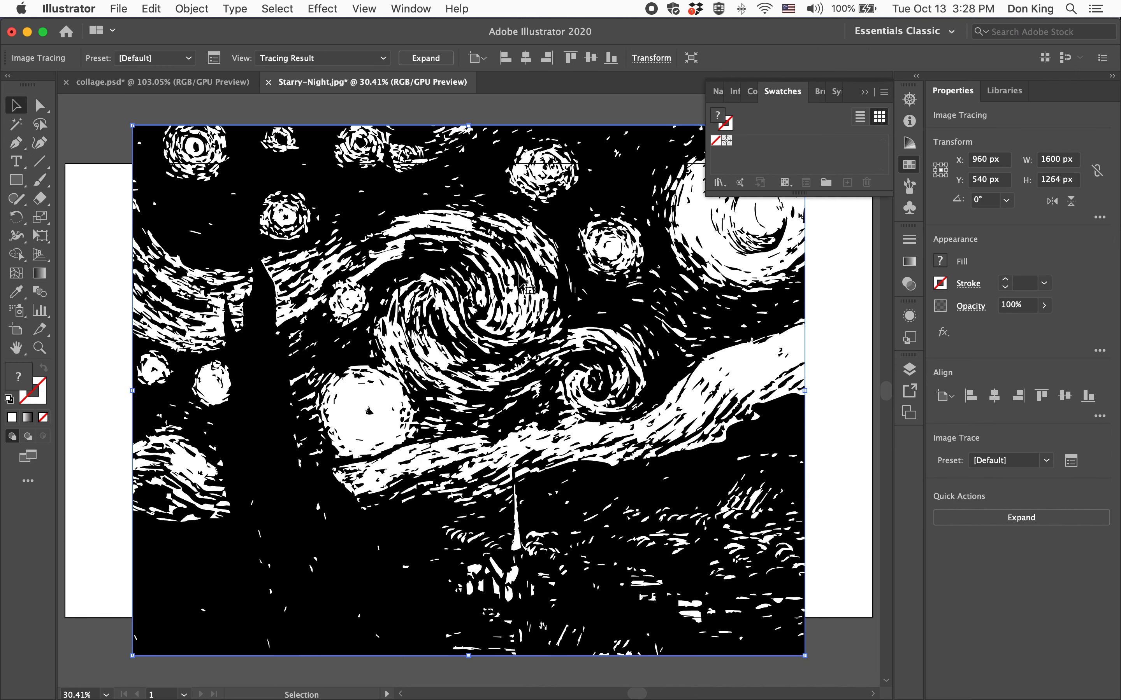
left_click(211, 62)
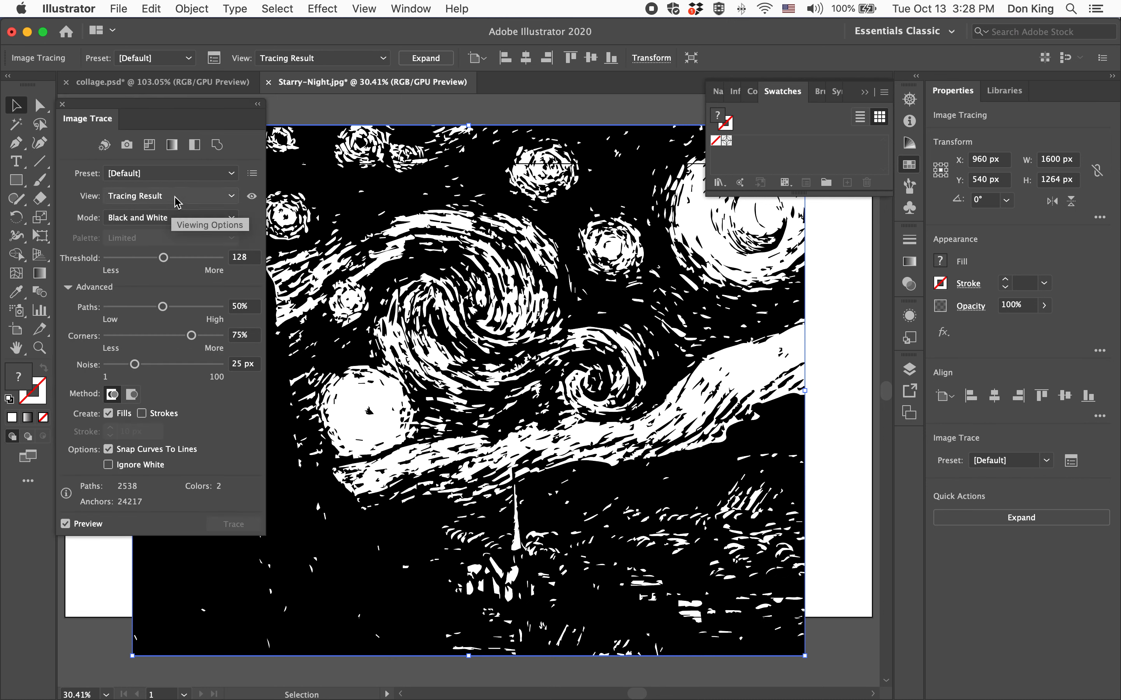
left_click(182, 175)
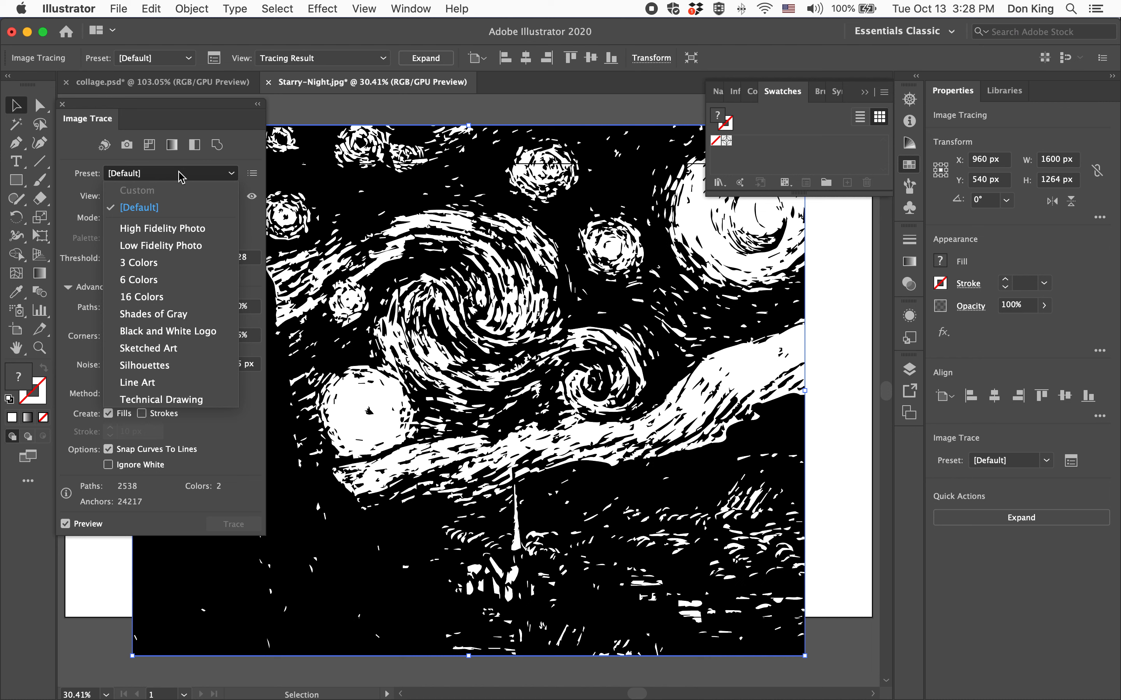
left_click(148, 280)
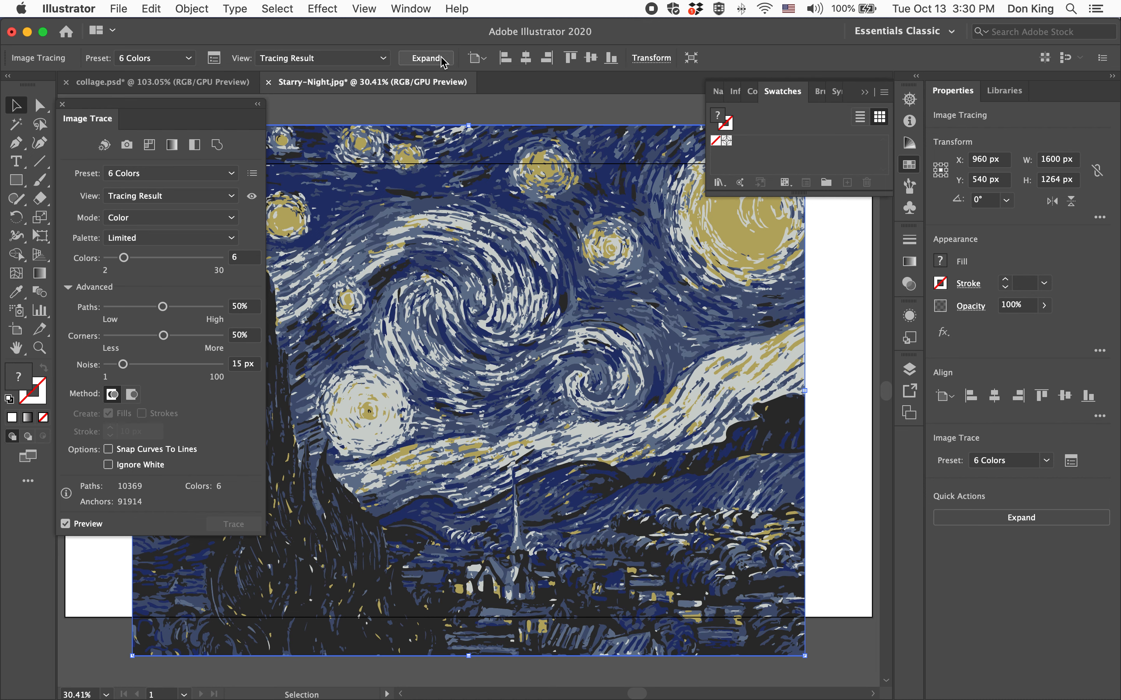
Expand the traced painting and create a color group named "The Starry Night" from the selected artwork.
left_click(426, 58)
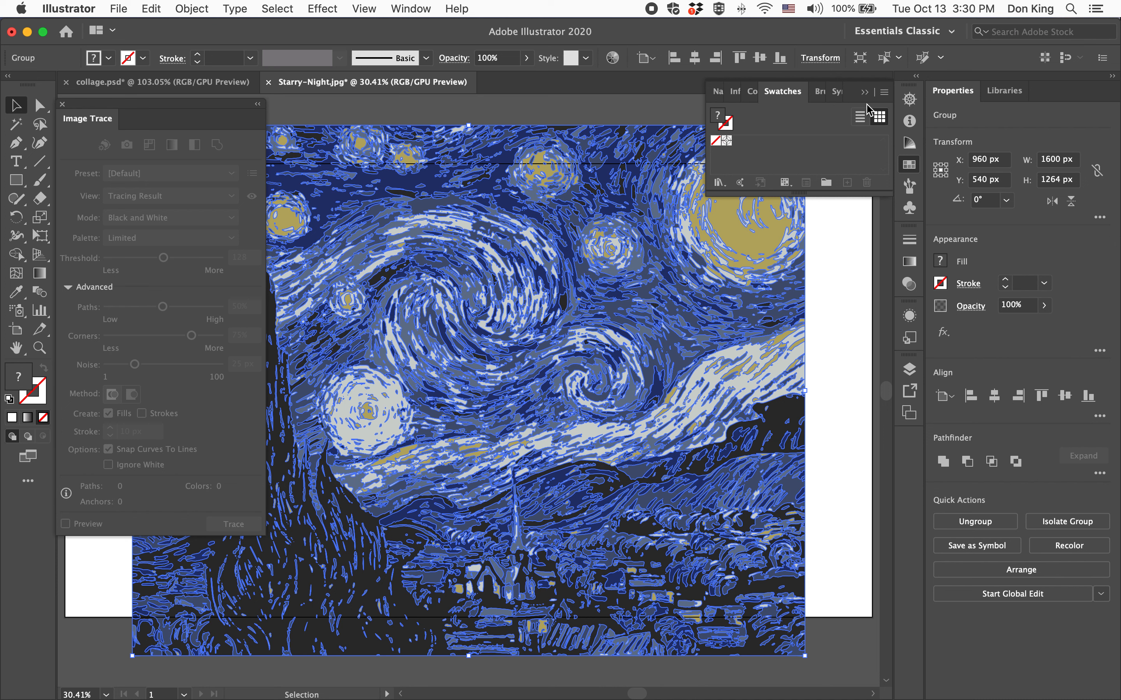
left_click(885, 93)
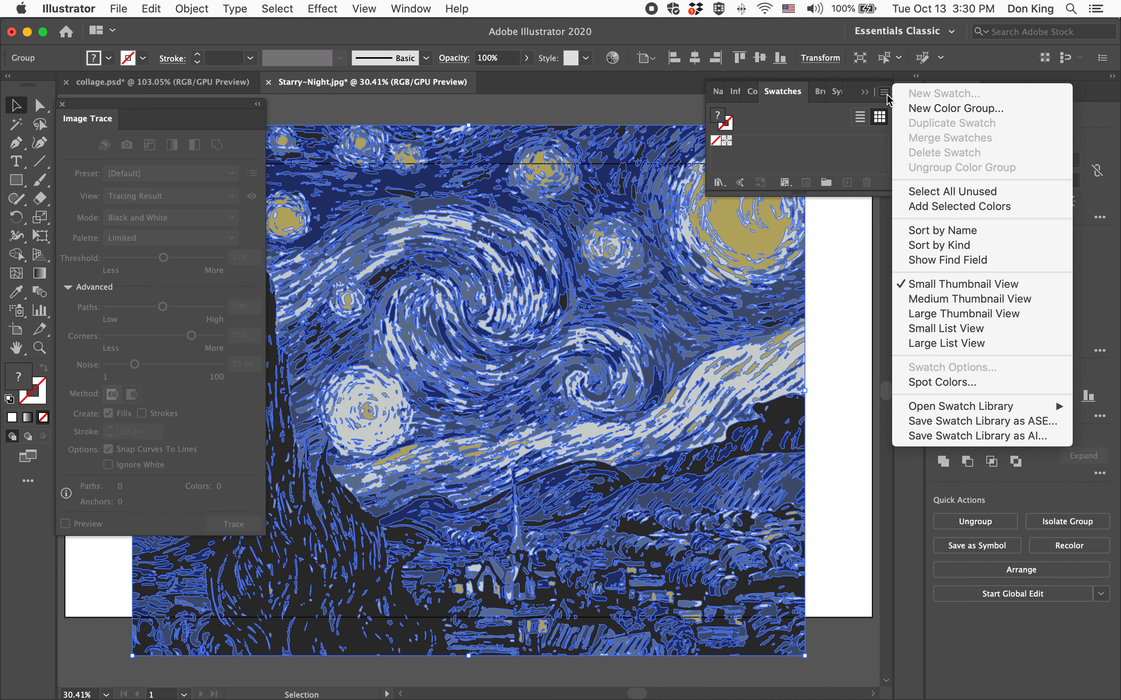
left_click(941, 109)
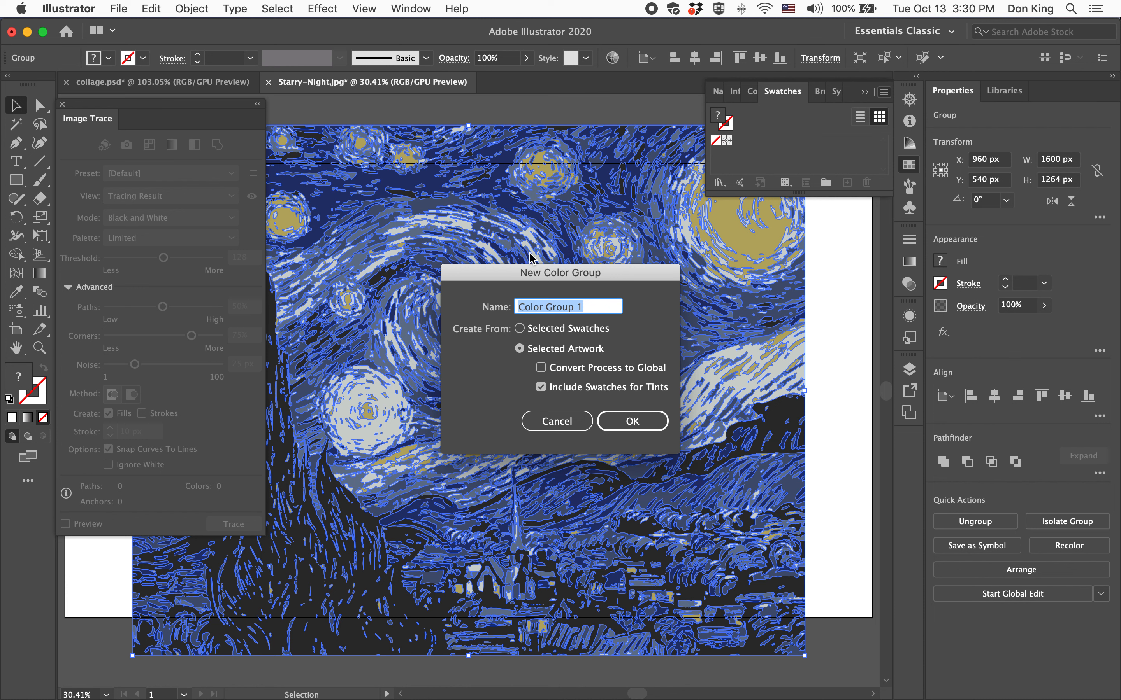
type("The Star")
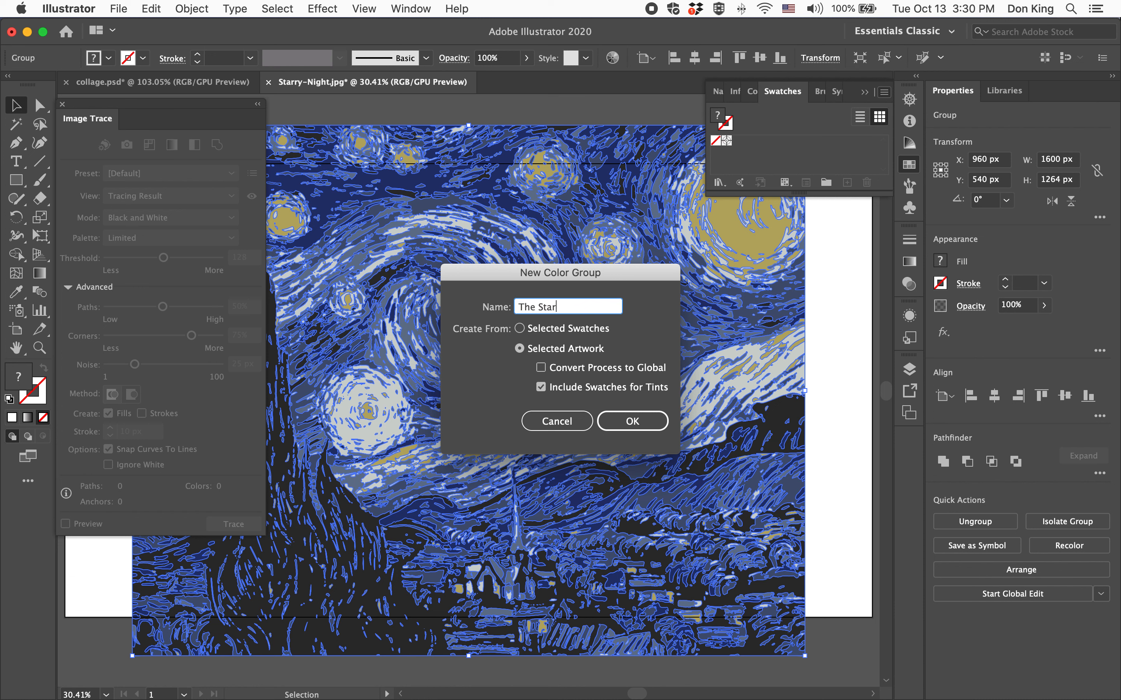
type("ry Night")
left_click(636, 423)
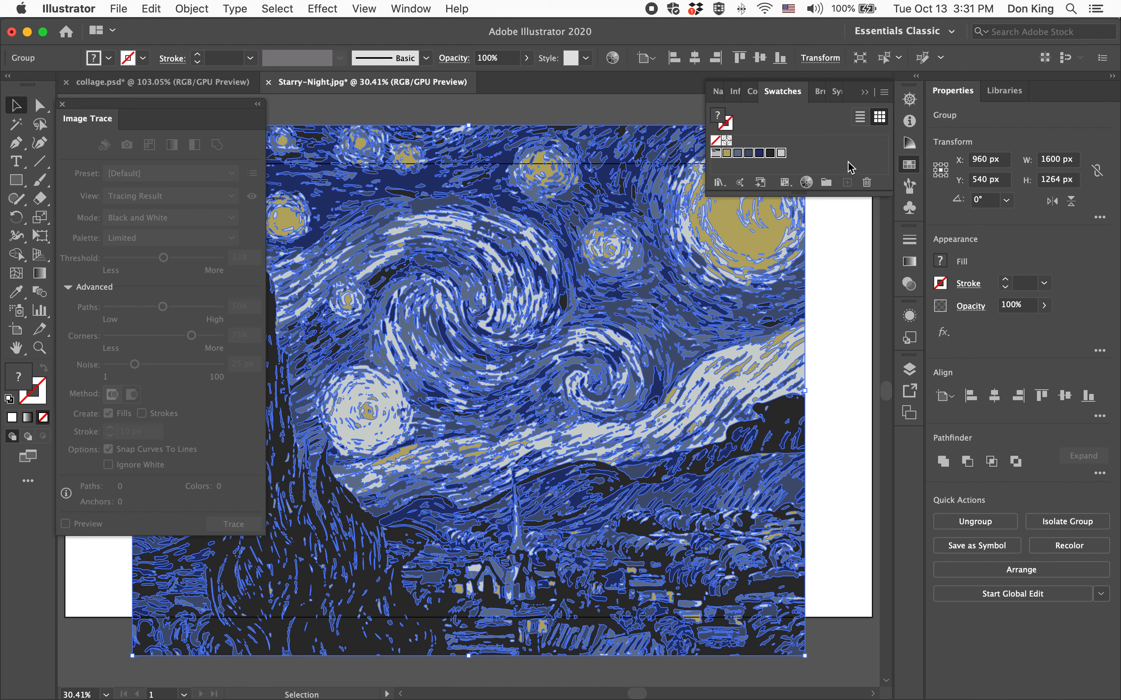
Save the painting's swatches as an ASE library named "Starry-Night" in the Swatches folder.
left_click(883, 93)
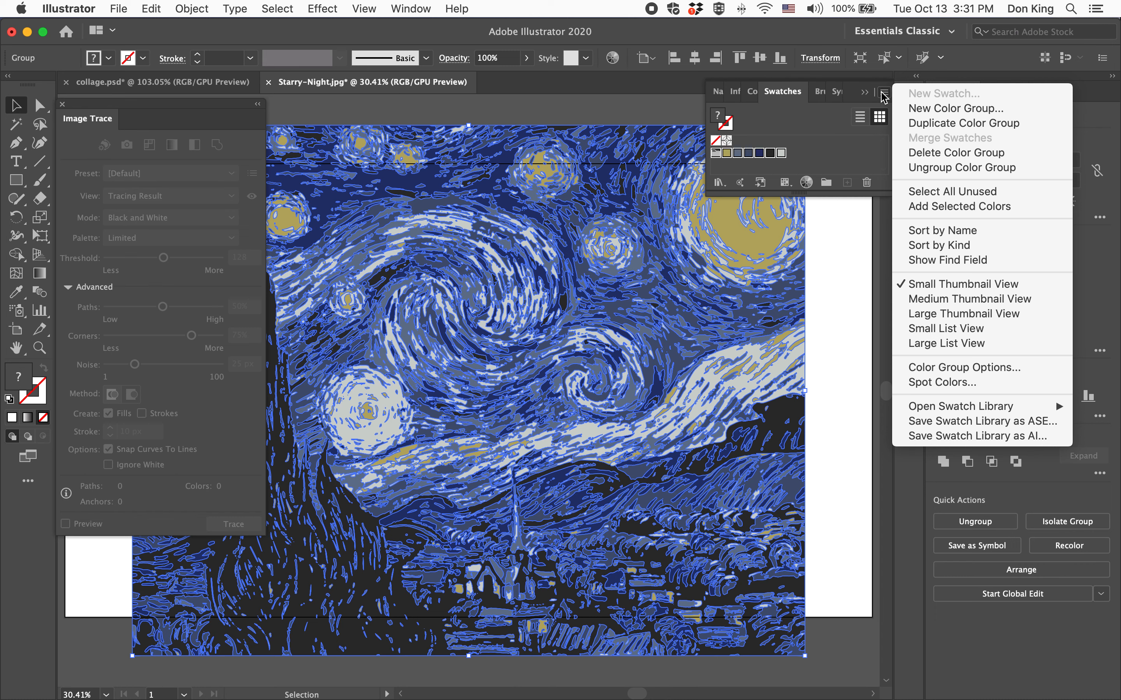
left_click(986, 421)
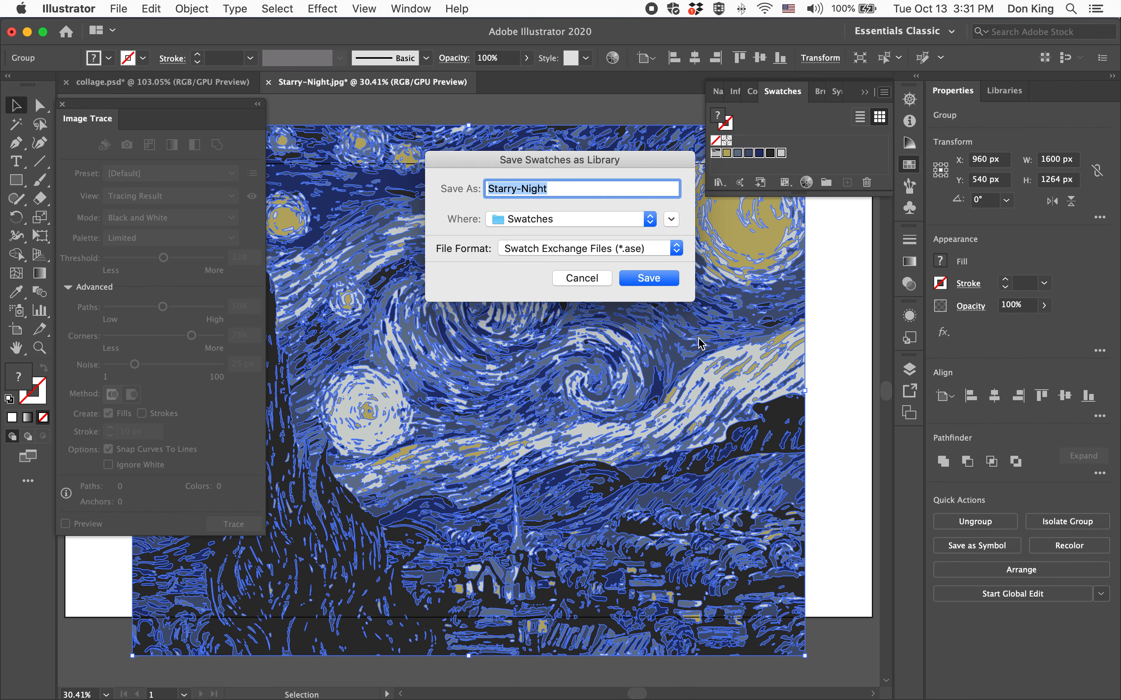
left_click(643, 281)
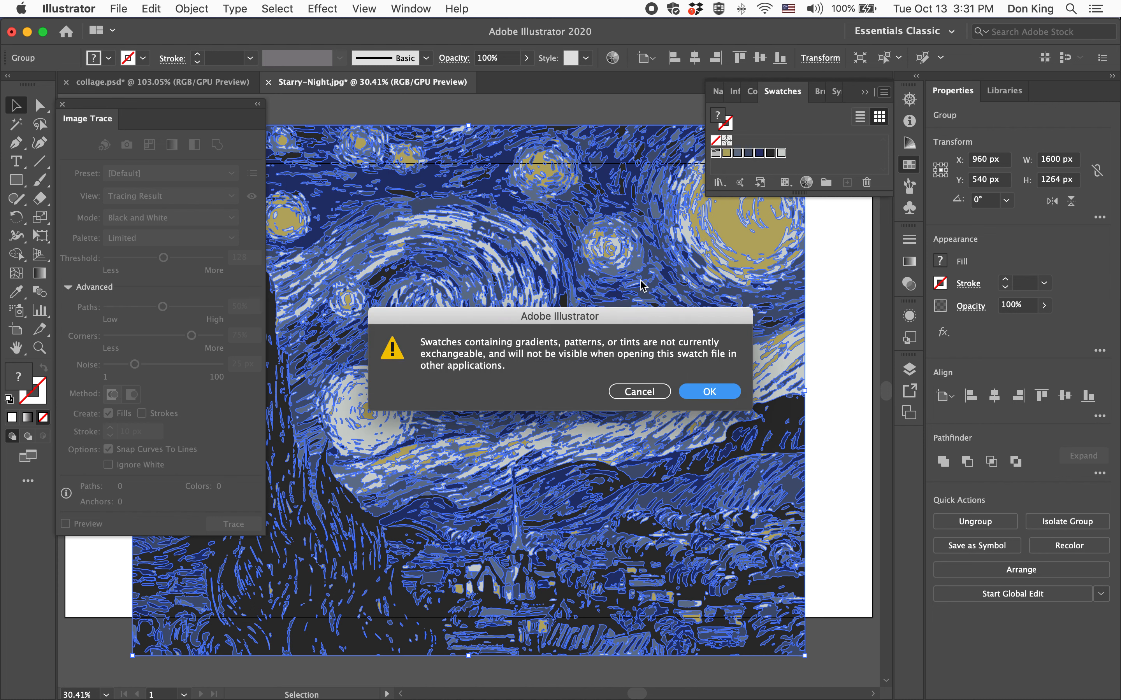
left_click(733, 392)
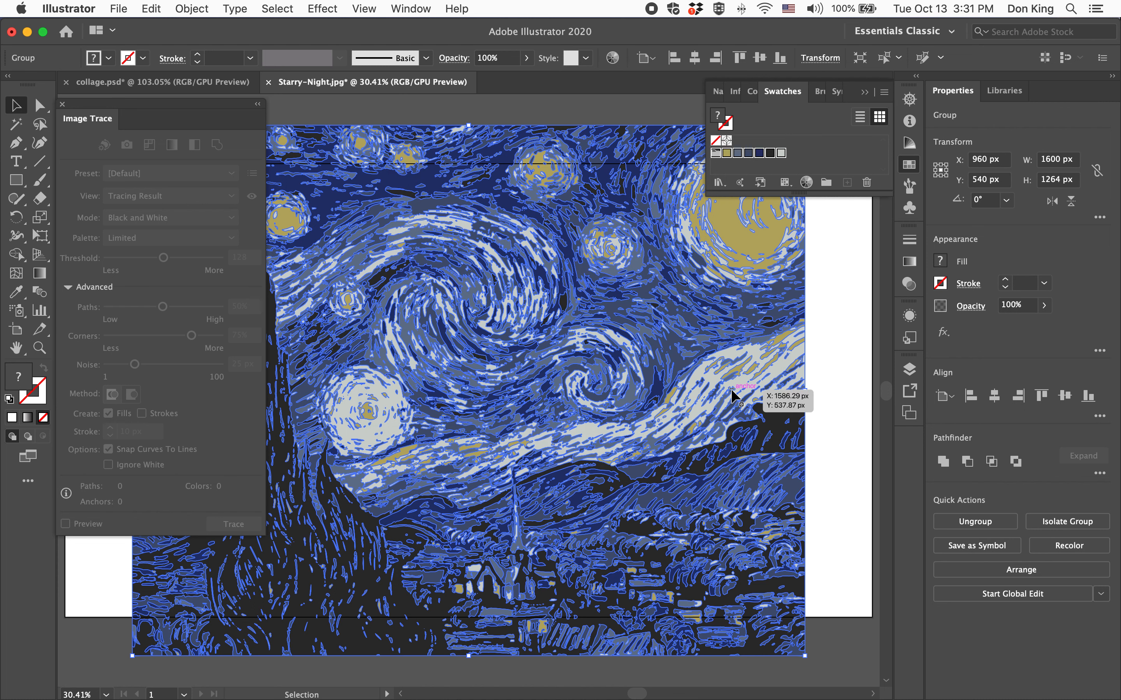
Switch back to collage.psd and check which palettes are available for the monster's image trace.
left_click(133, 83)
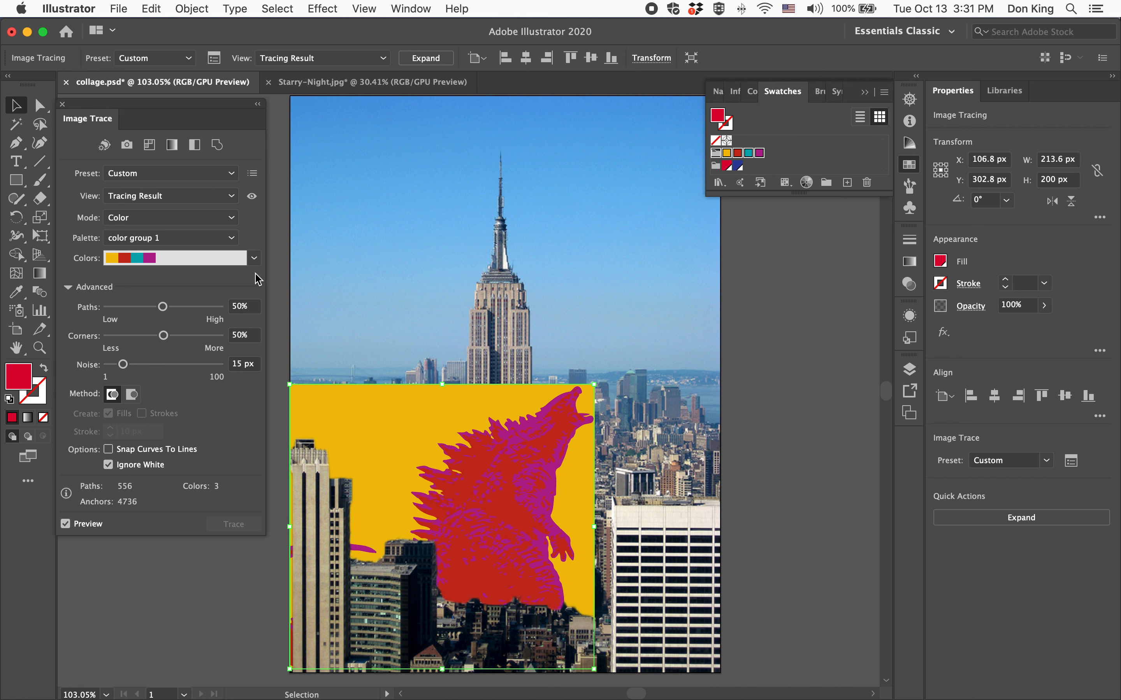
left_click(253, 258)
left_click(176, 242)
left_click(178, 243)
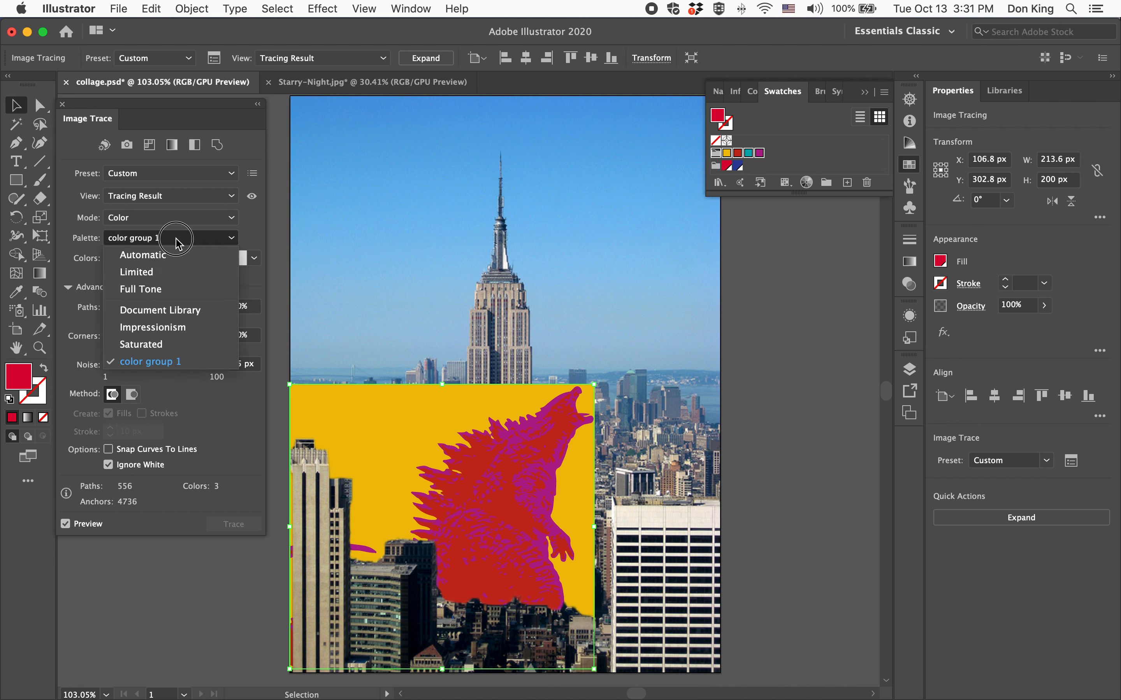
left_click(177, 243)
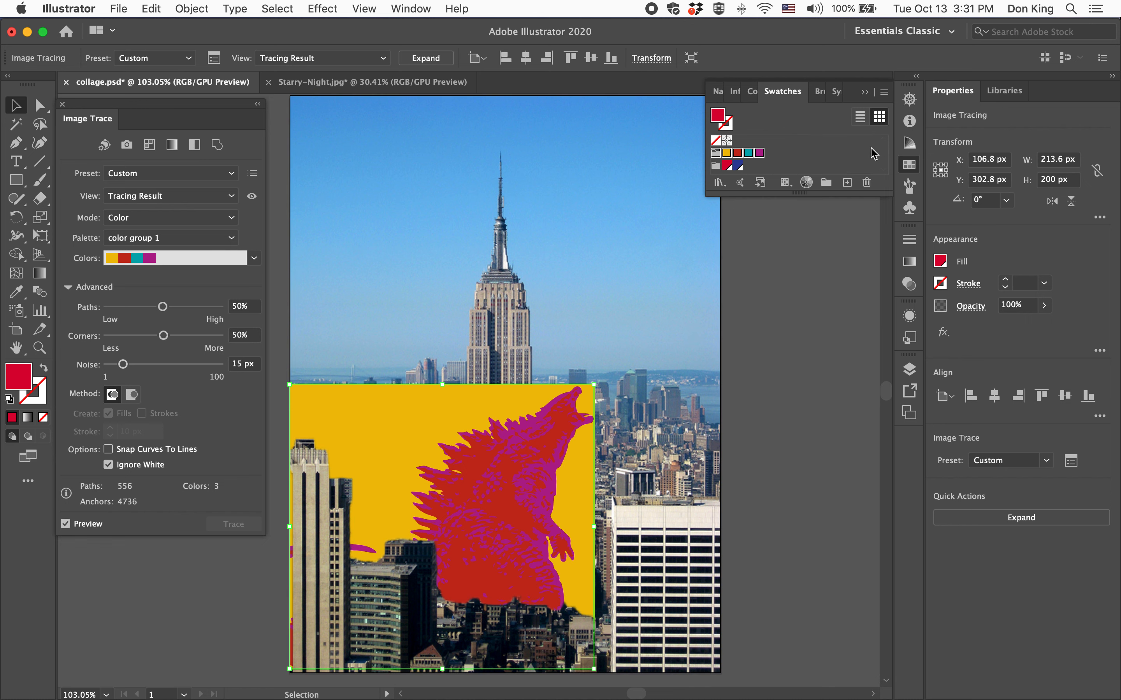
Open the user-defined Starry-Night swatch library, set it as the palette for the monster's image trace, and close the library panel.
left_click(884, 93)
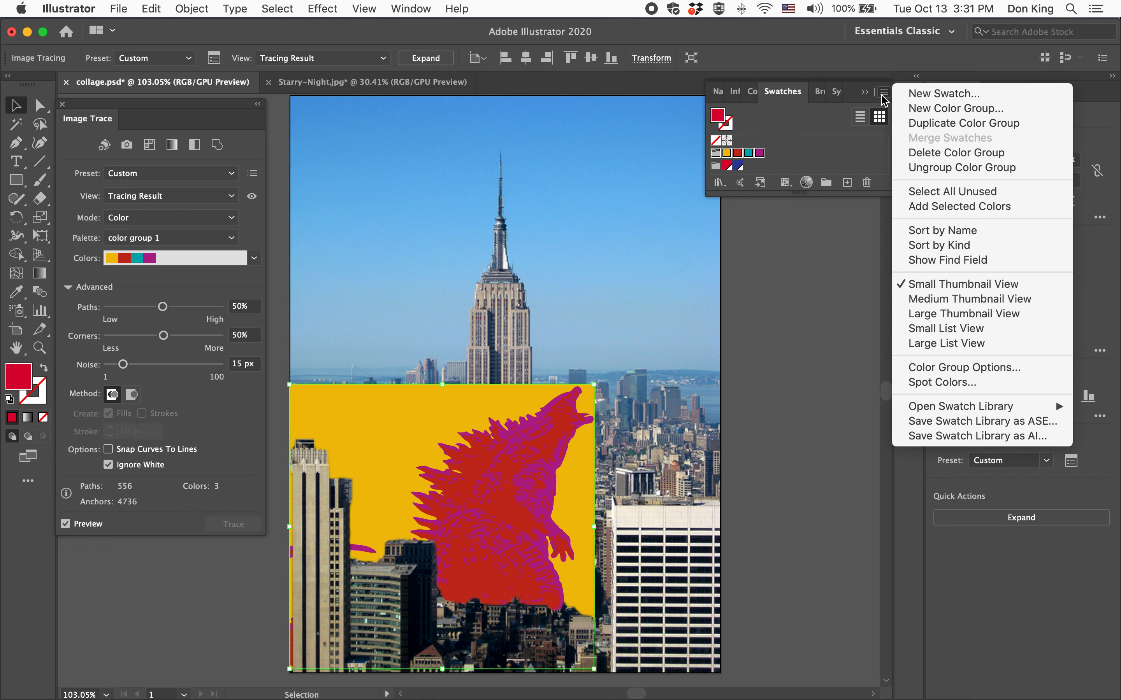
mouse_move(1028, 406)
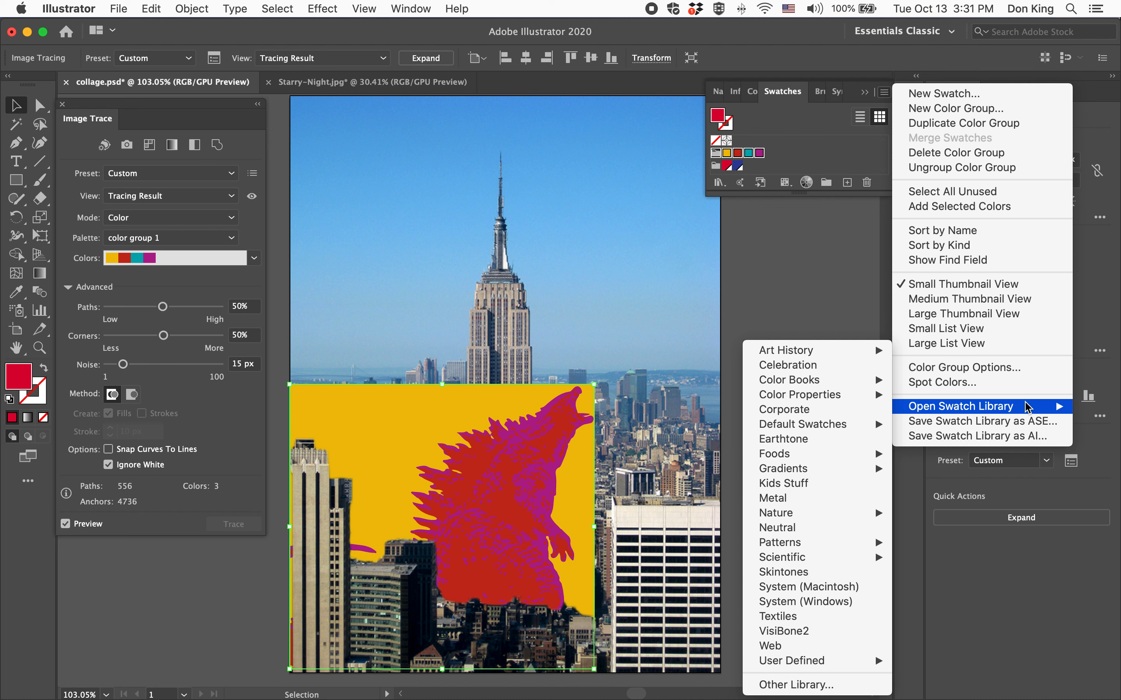
mouse_move(790, 667)
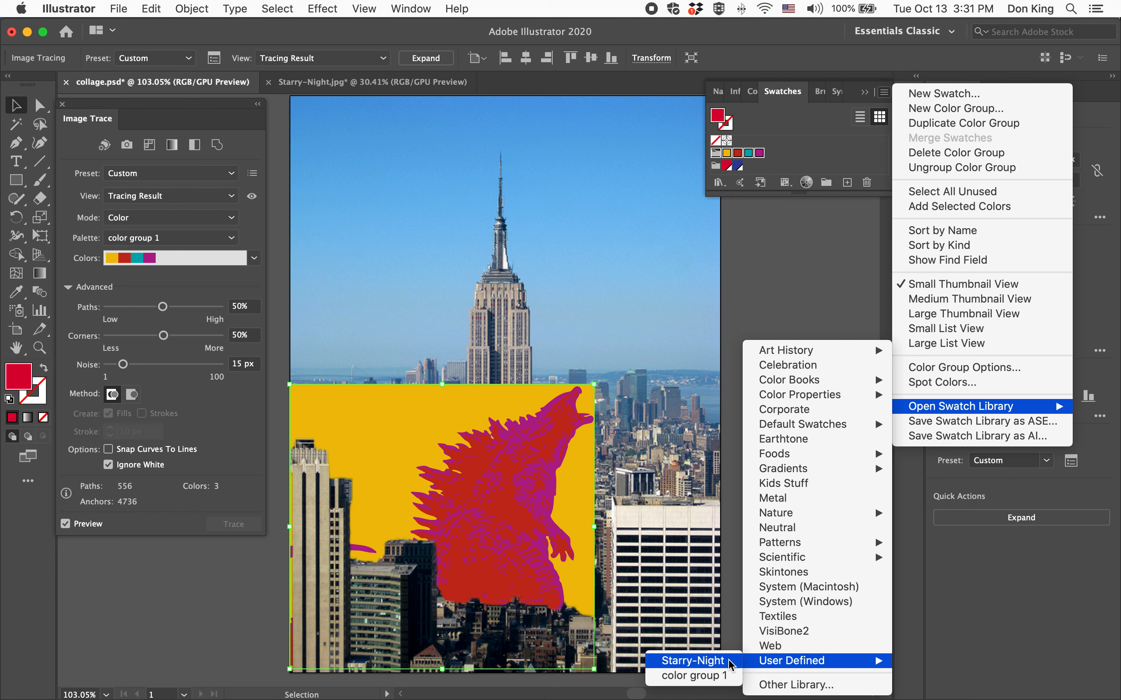
left_click(702, 661)
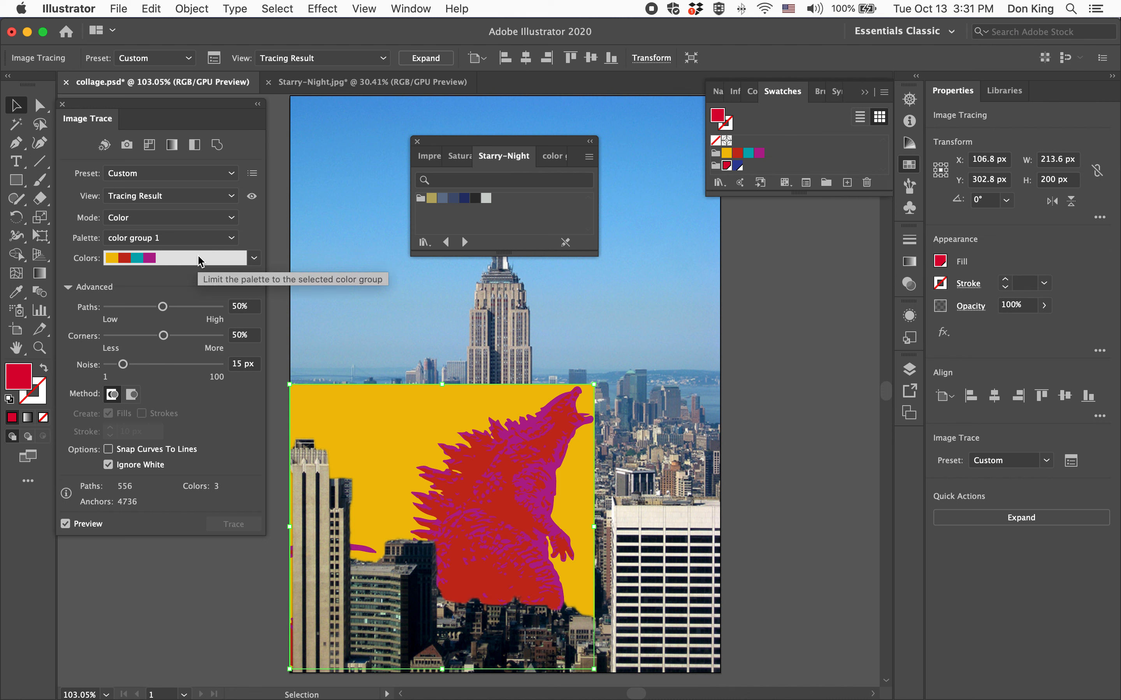
left_click(202, 240)
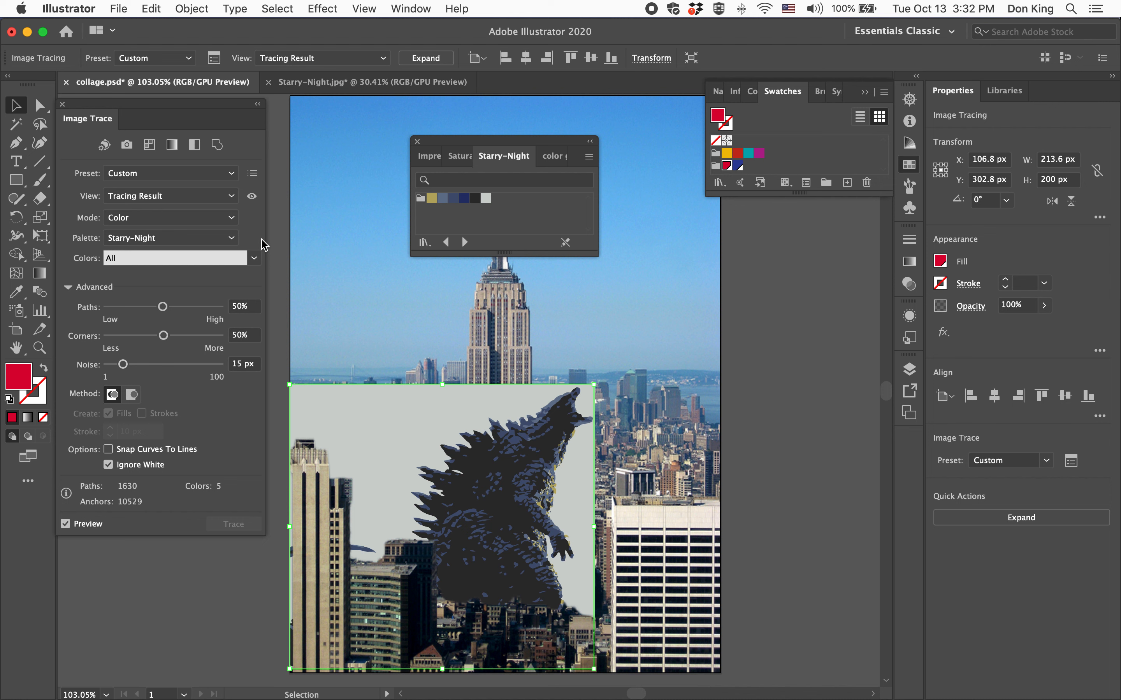
left_click(417, 141)
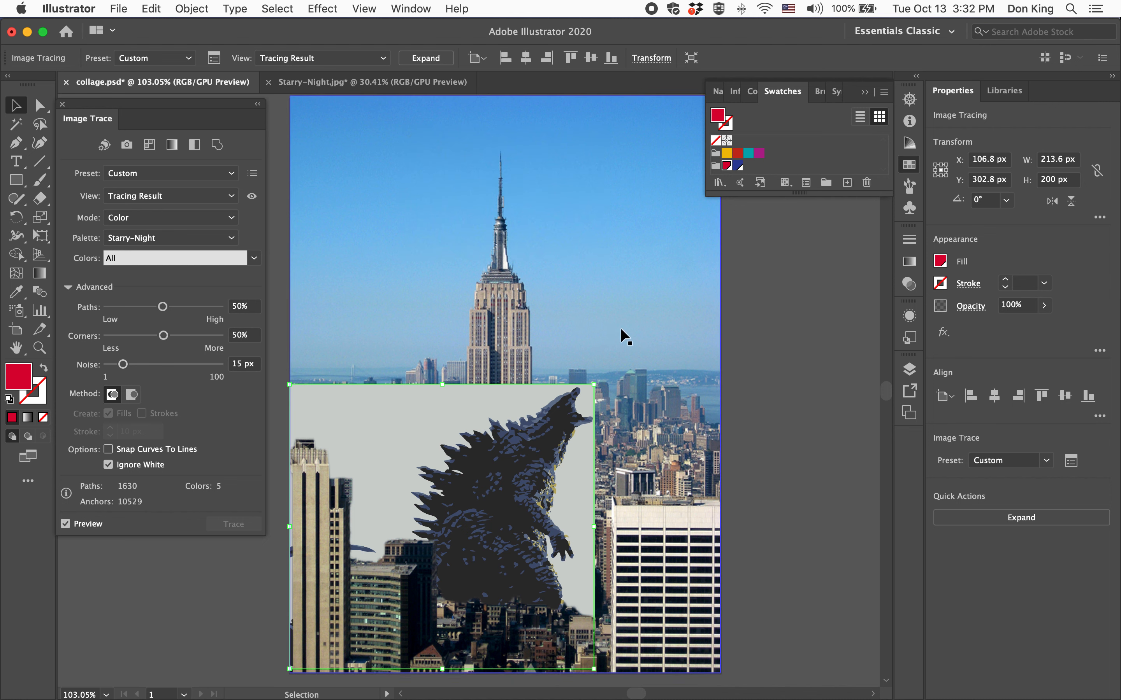